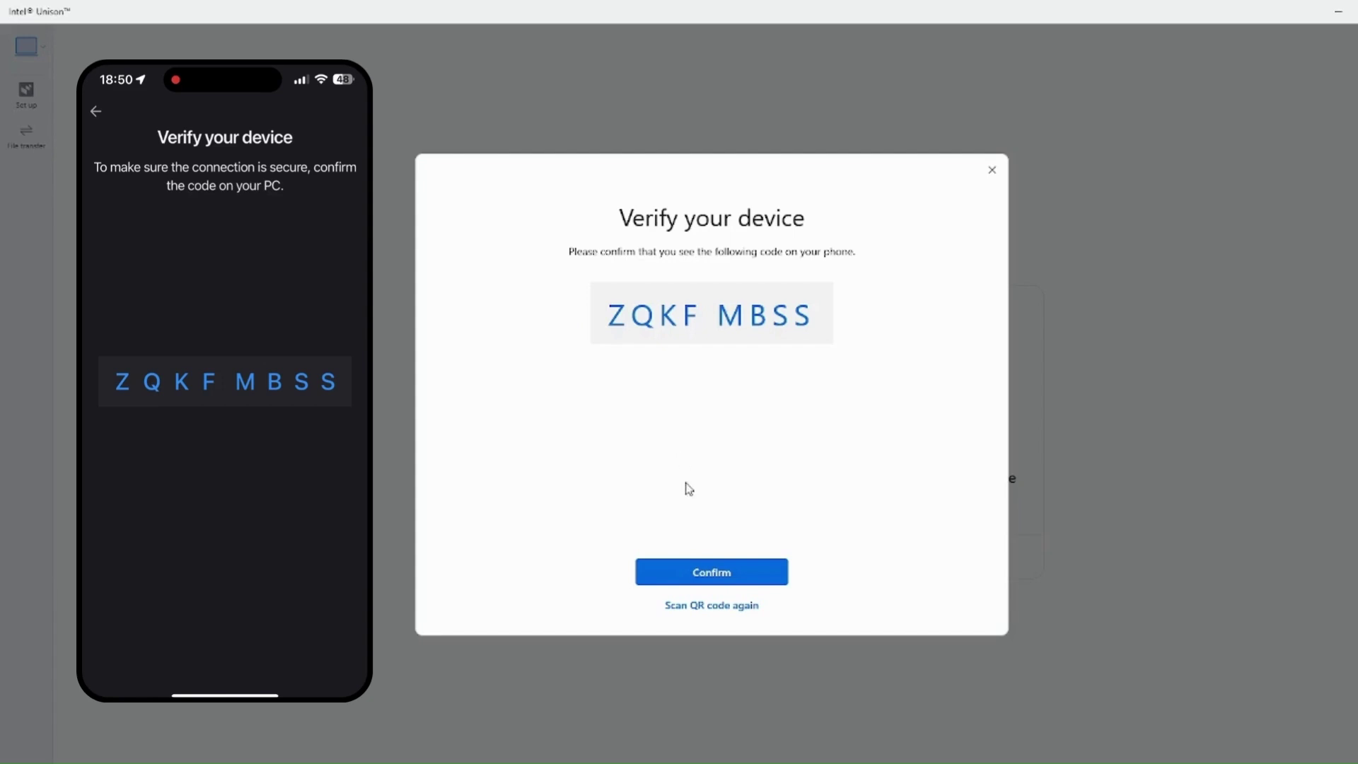
# - Confirm the matching pairing code, then skip the failed Bluetooth pairing
pyautogui.click(683, 577)
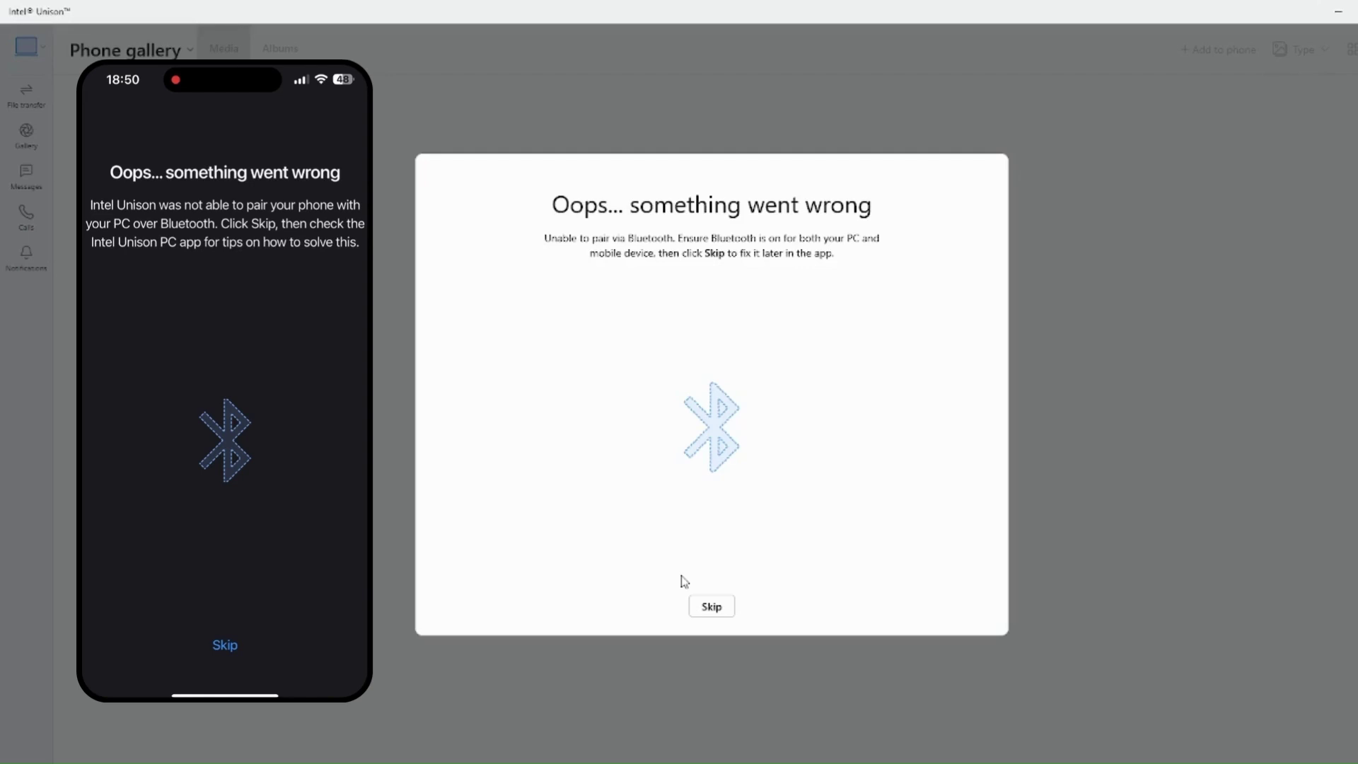
pyautogui.click(716, 607)
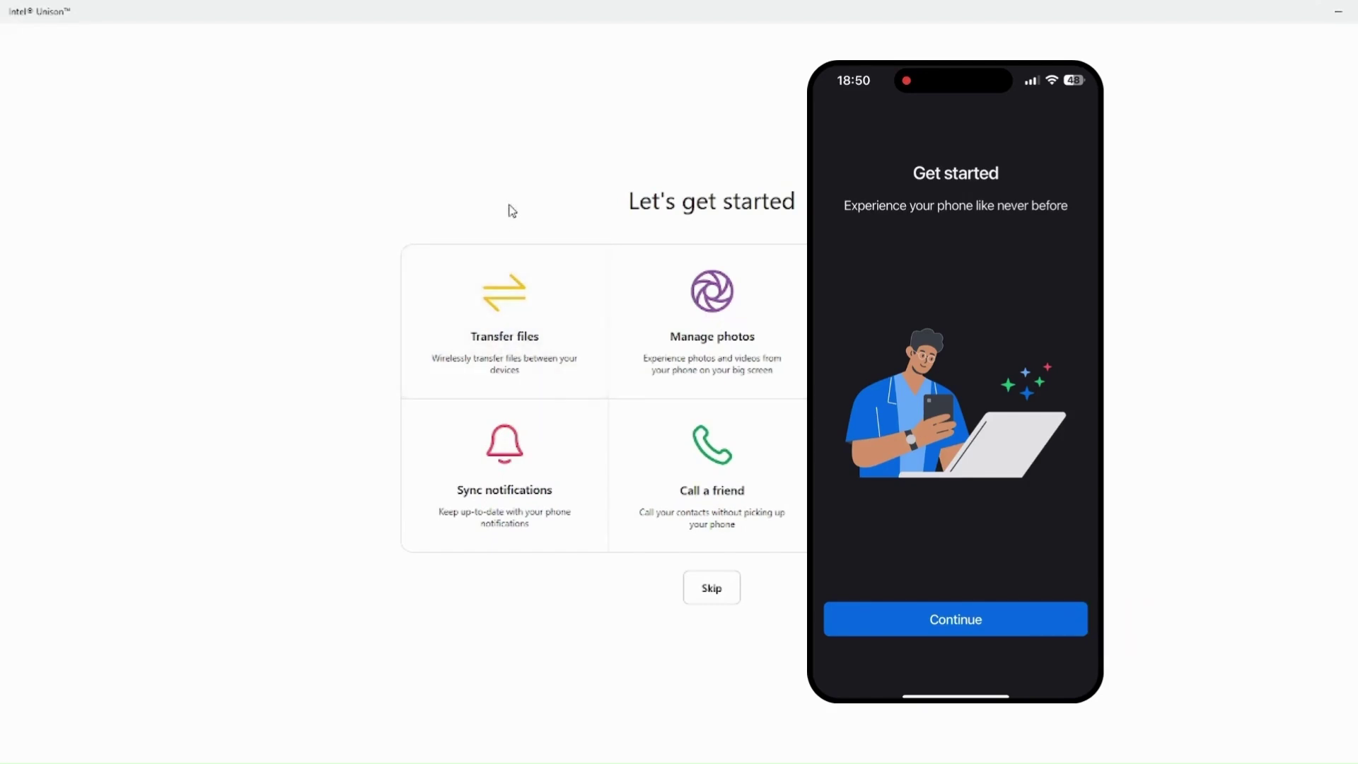
# - Use Transfer files to receive the iPhone's ticket PDF and open its folder on the PC
pyautogui.click(521, 309)
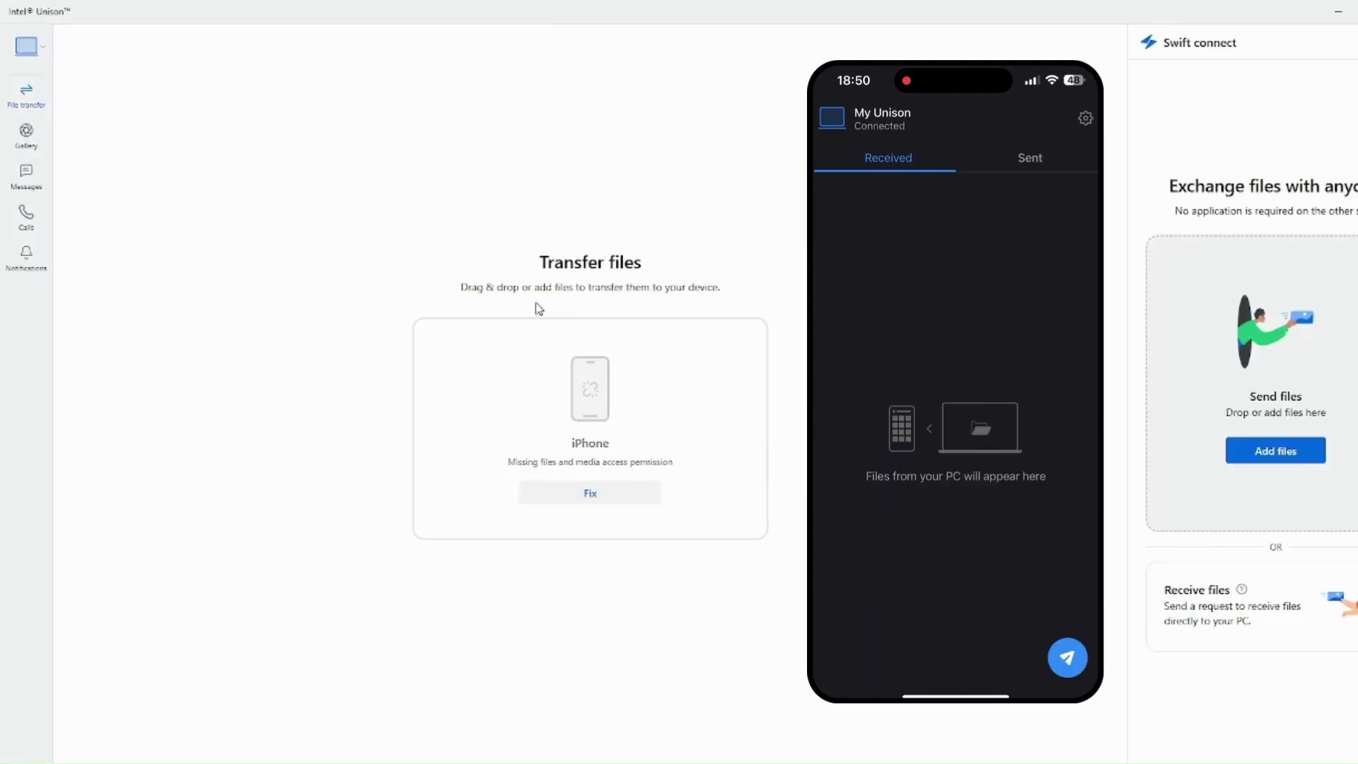
pyautogui.click(28, 47)
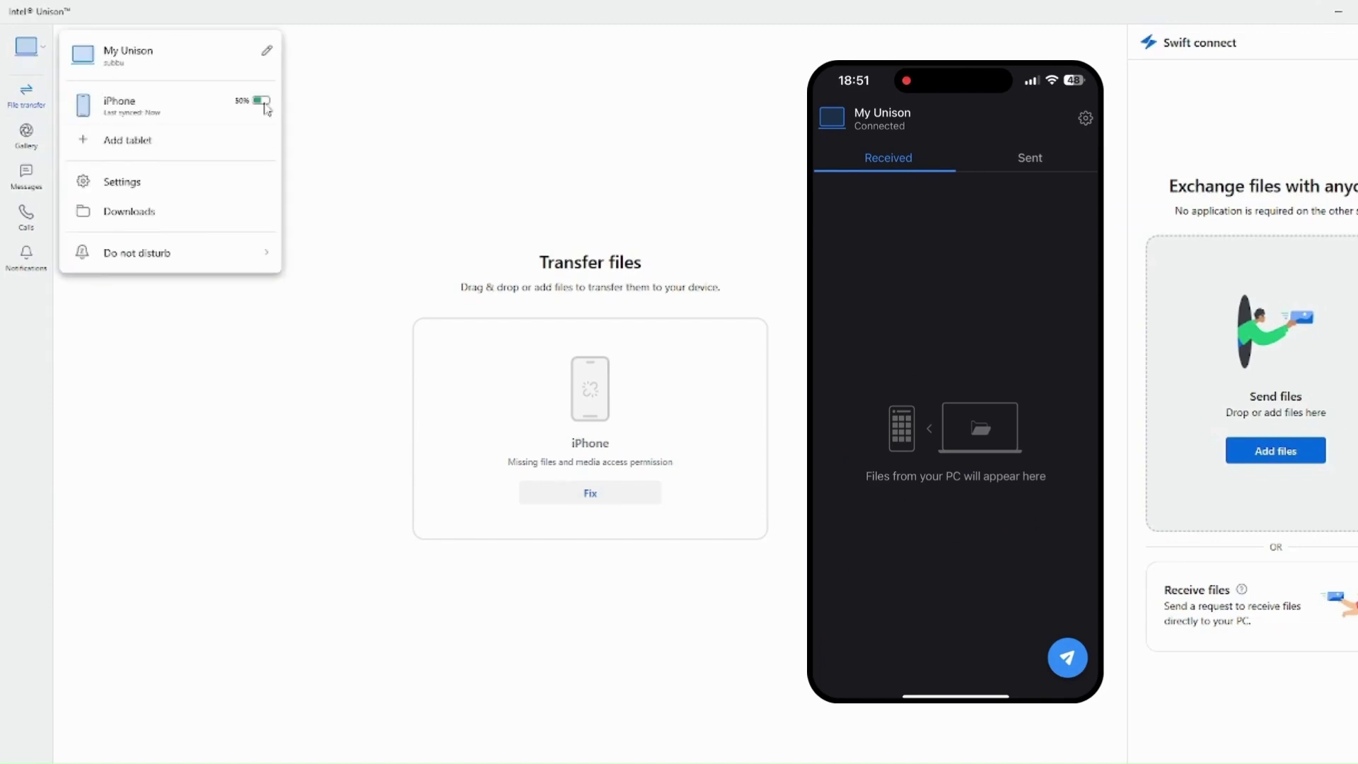
pyautogui.click(506, 154)
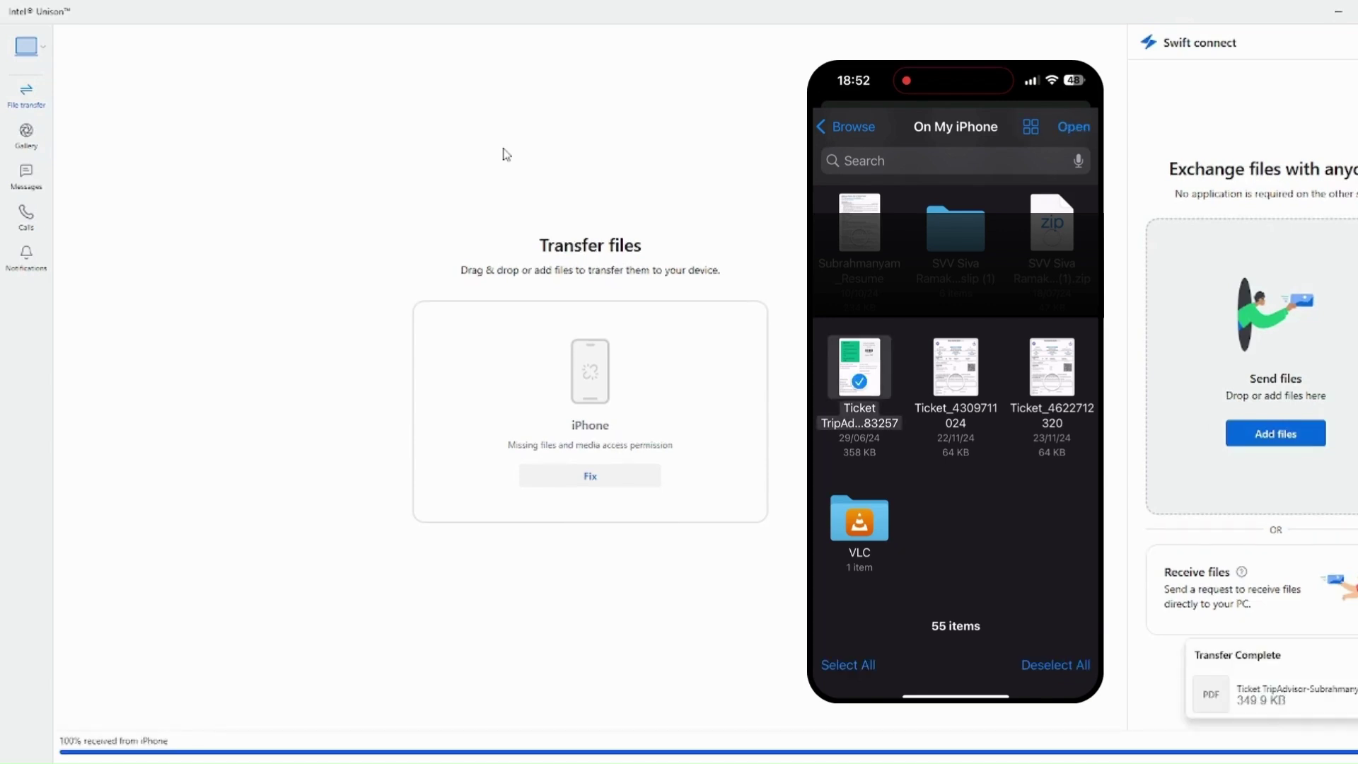
pyautogui.click(1225, 690)
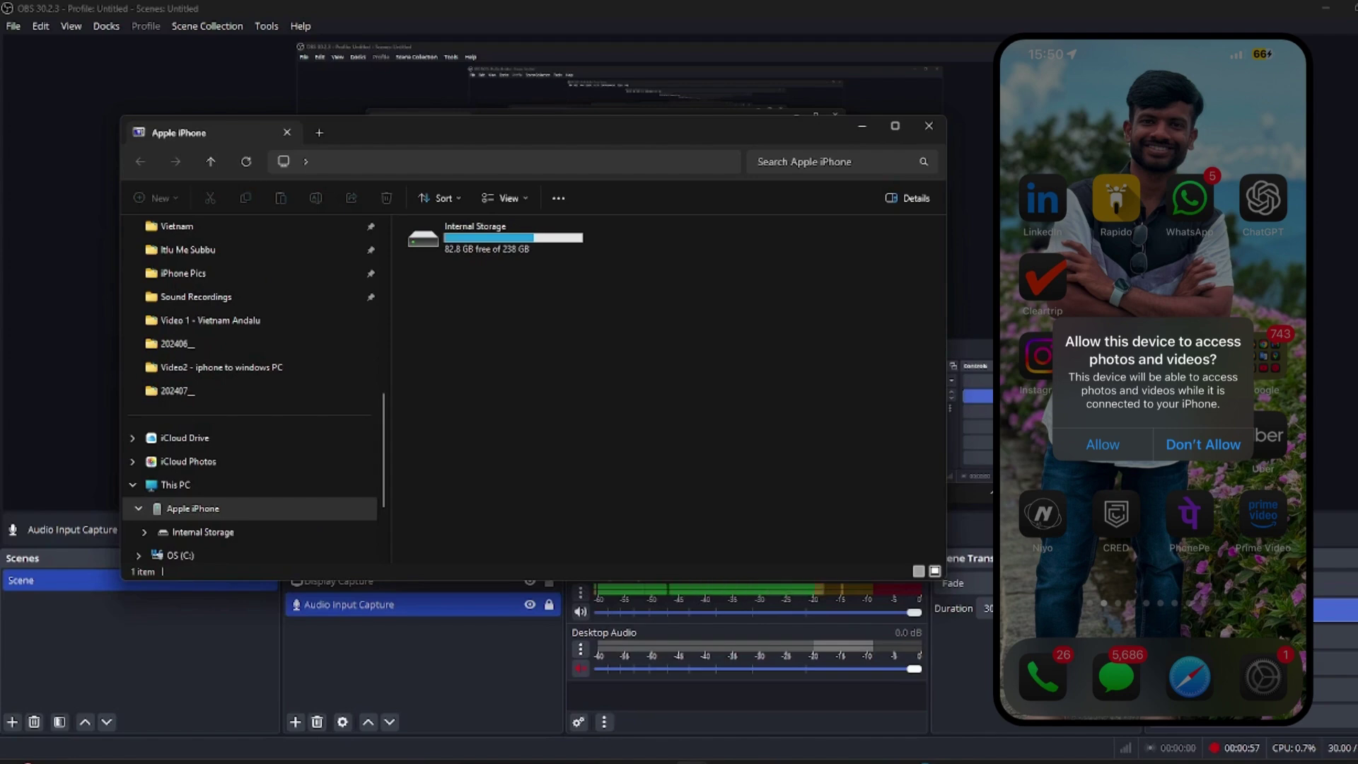
# - Maximize the Apple iPhone window and open its Internal Storage drive
pyautogui.scroll(-1, 251, 389)
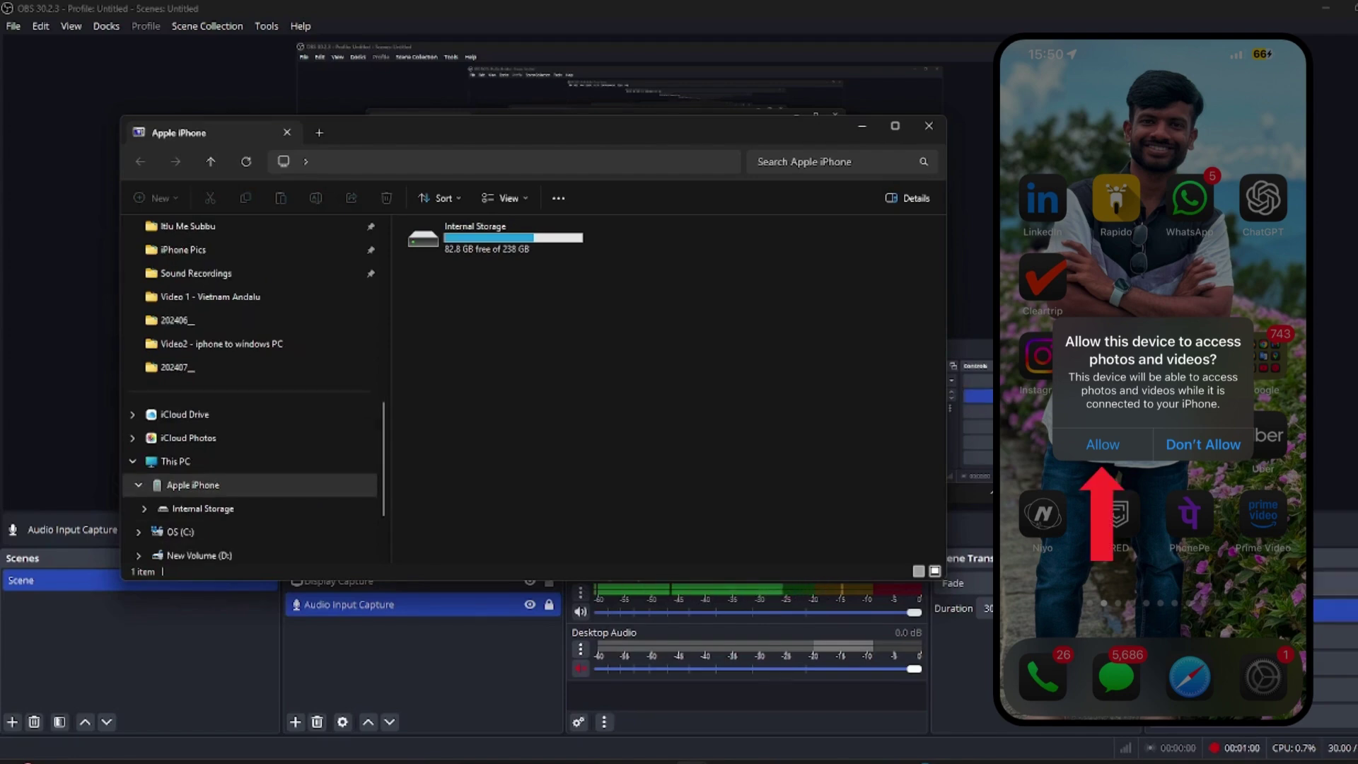
pyautogui.click(894, 130)
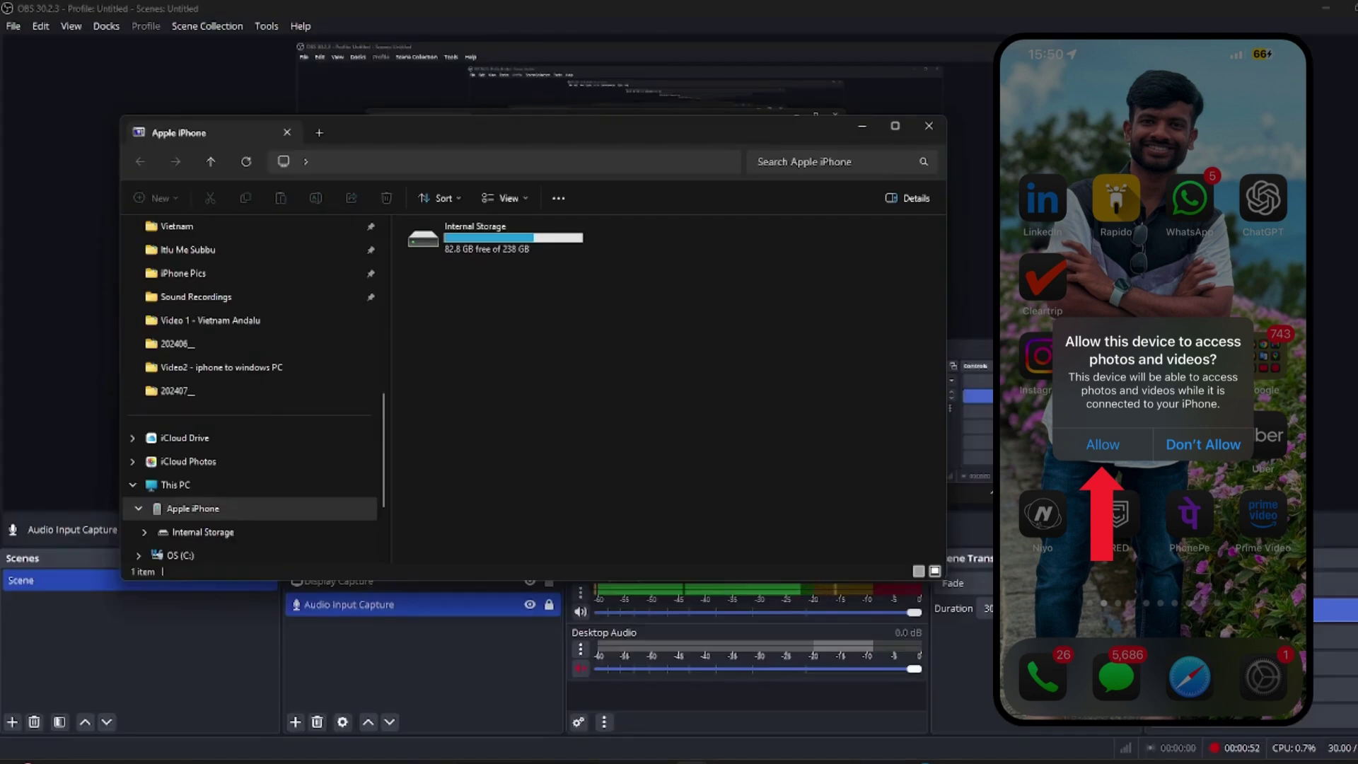
pyautogui.click(894, 128)
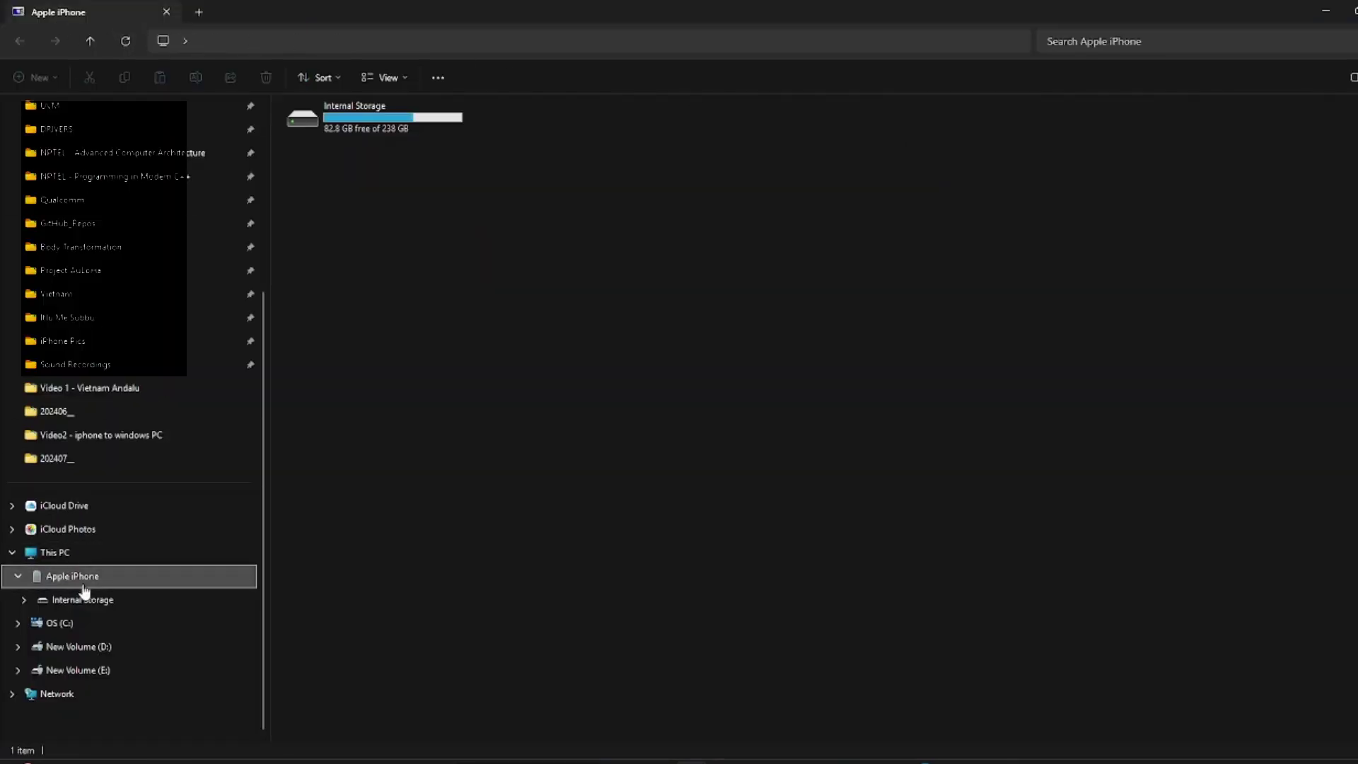
pyautogui.doubleClick(371, 125)
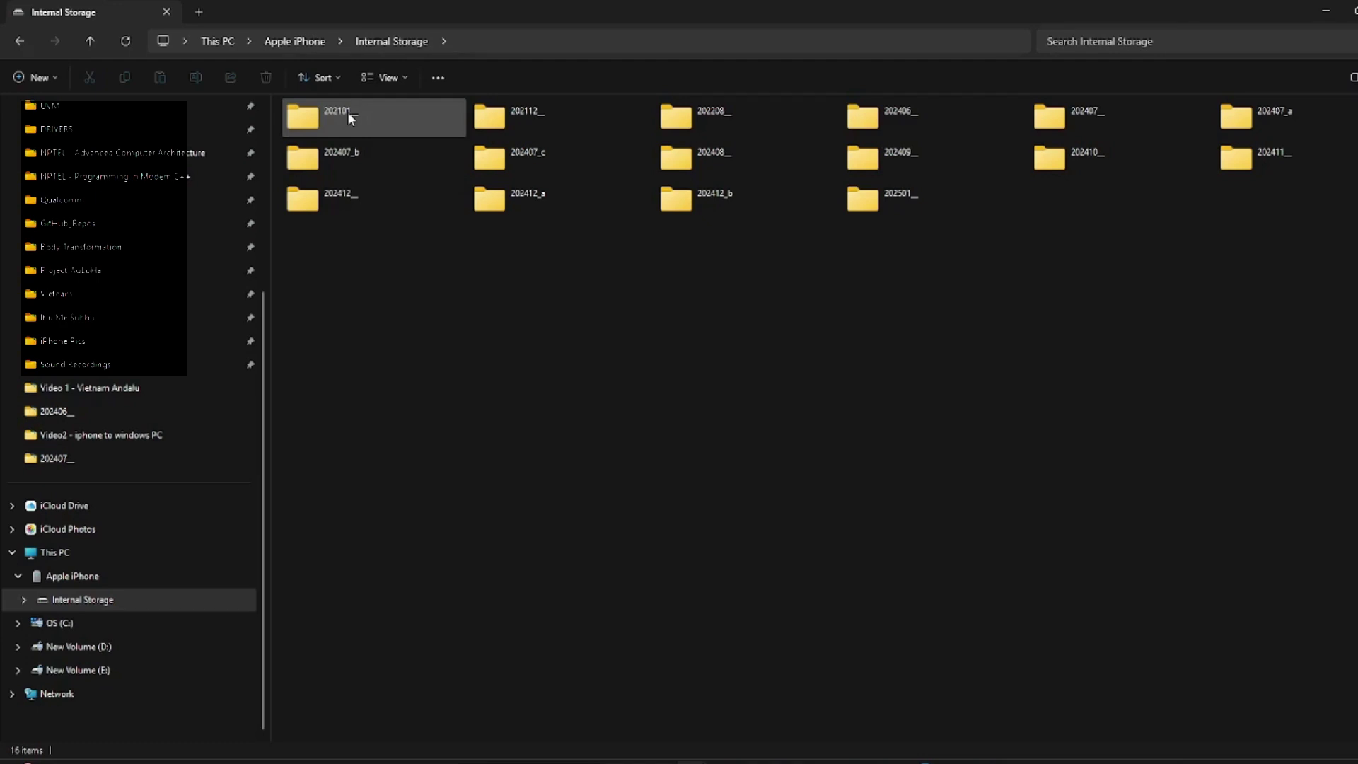
# - Copy VKYB6466 from folder 202101_ into Video 1 - Vietnam Andalu, then return to Internal Storage
pyautogui.doubleClick(350, 117)
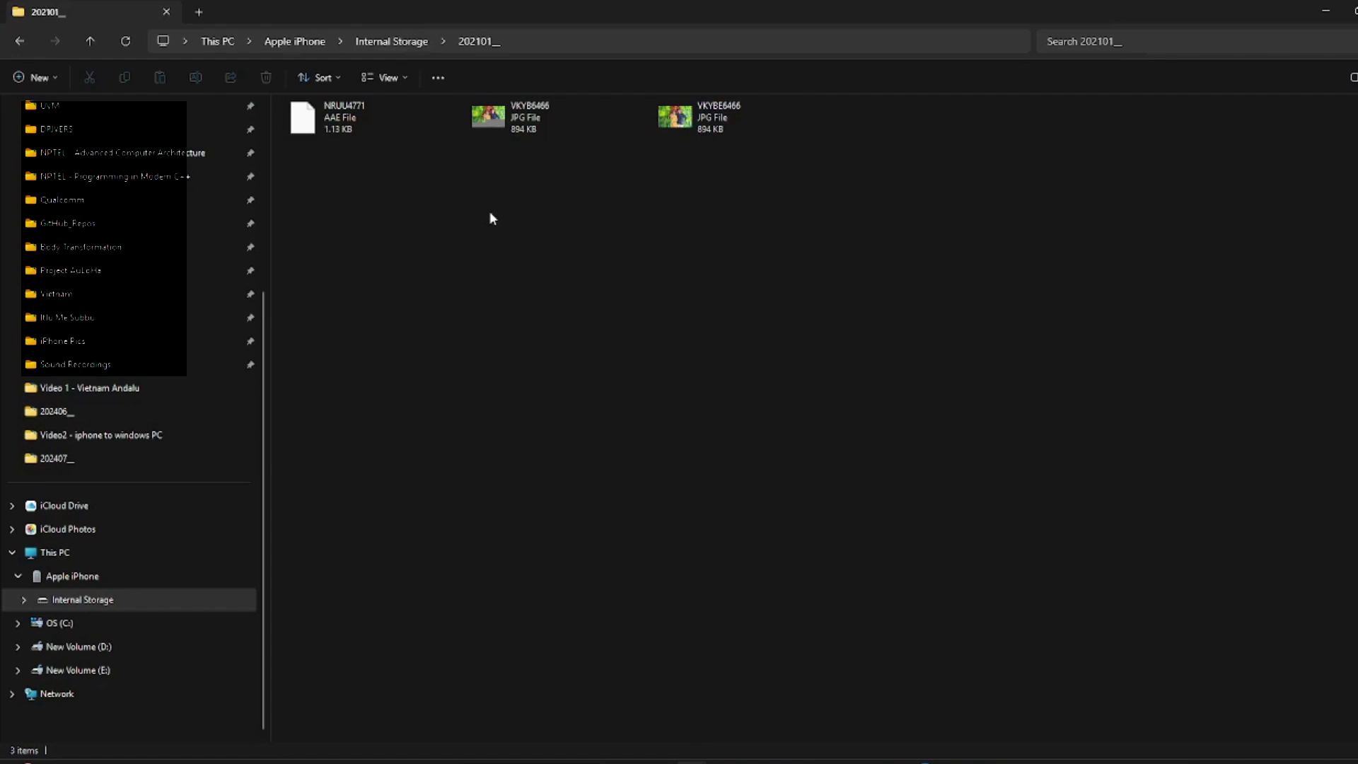
pyautogui.click(401, 44)
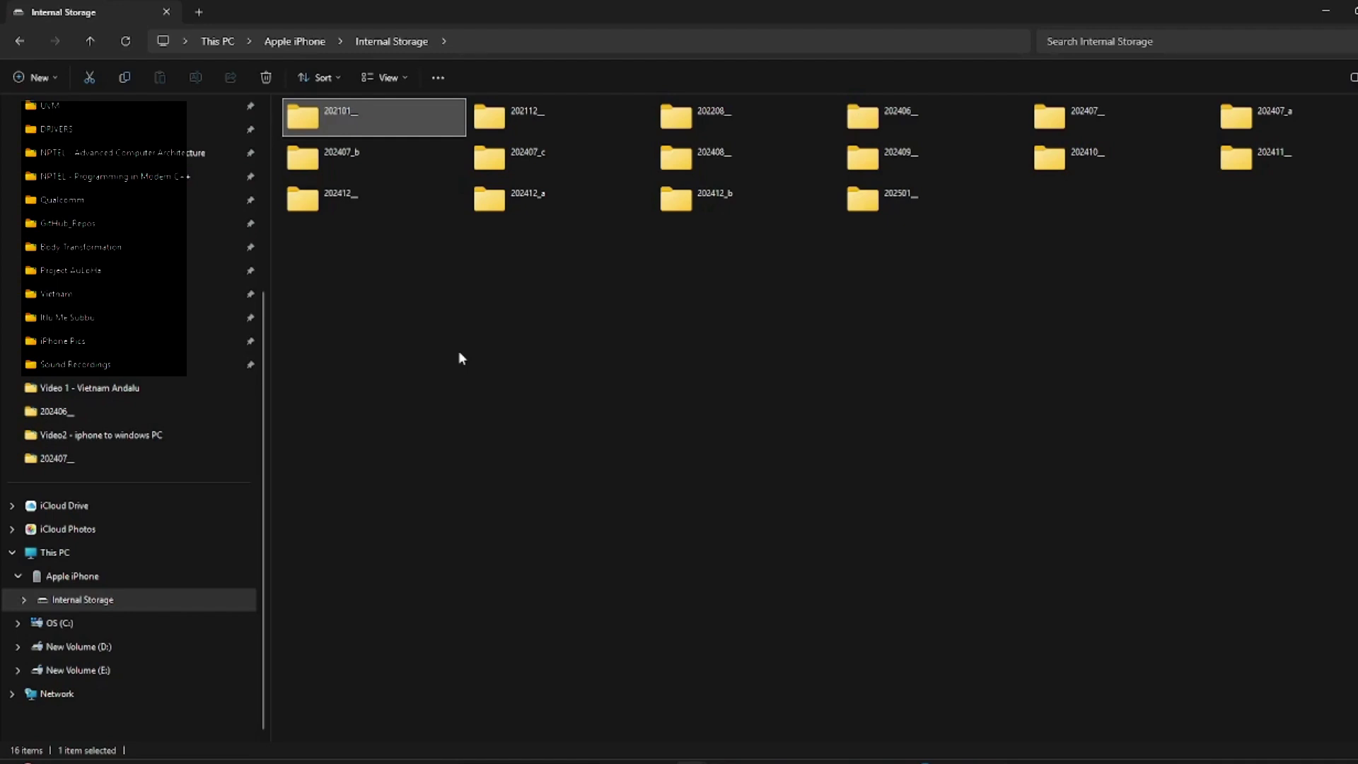
pyautogui.doubleClick(374, 111)
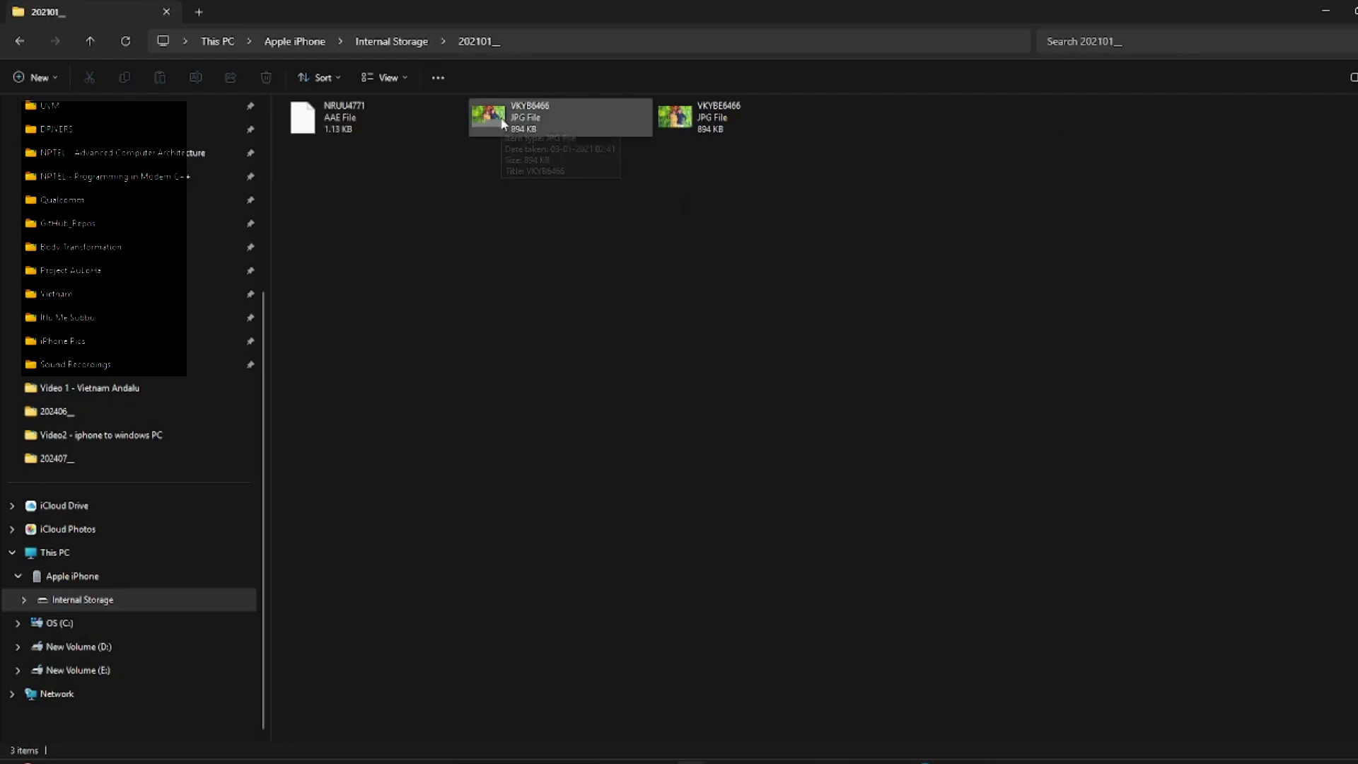
pyautogui.moveTo(502, 124); pyautogui.dragTo(60, 403)
pyautogui.moveTo(61, 394); pyautogui.dragTo(63, 397)
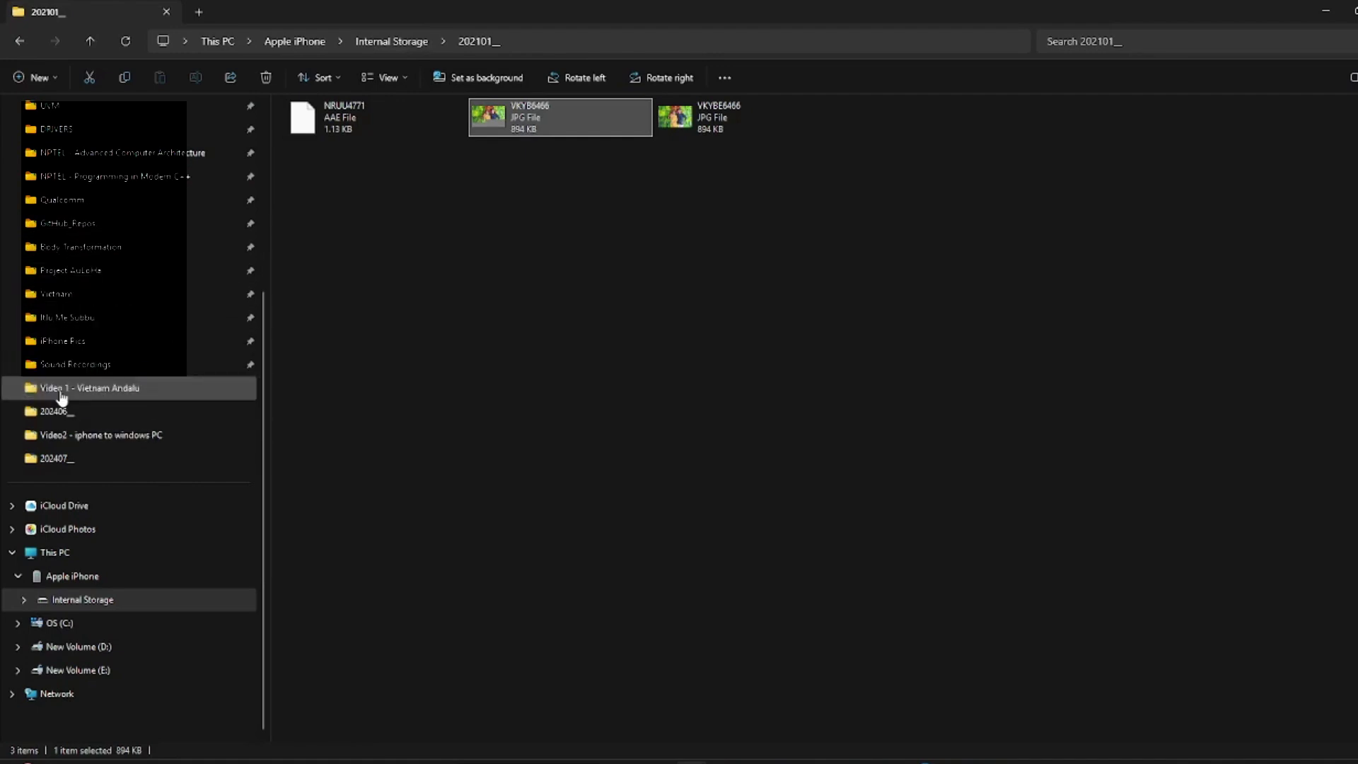
pyautogui.click(389, 37)
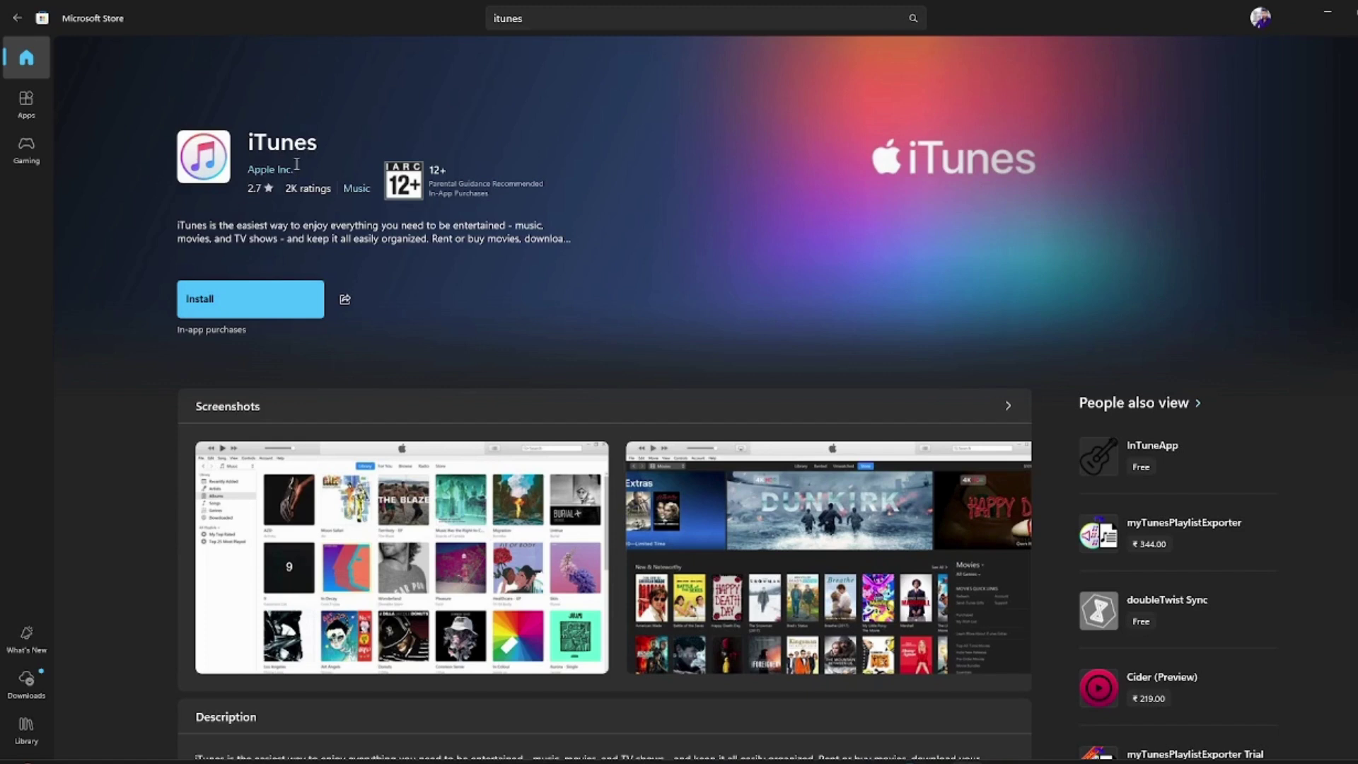
# - Install iTunes from its Microsoft Store page and launch it
pyautogui.click(287, 300)
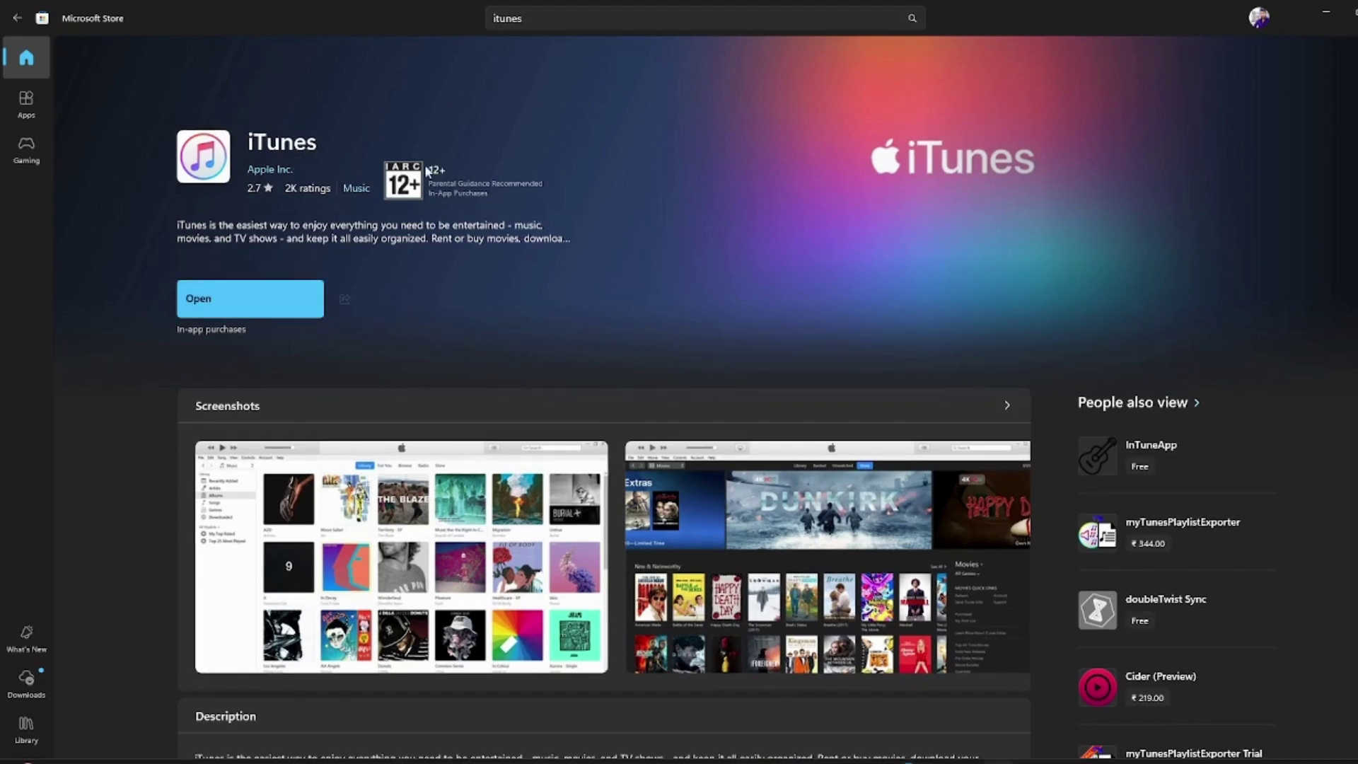
pyautogui.click(219, 305)
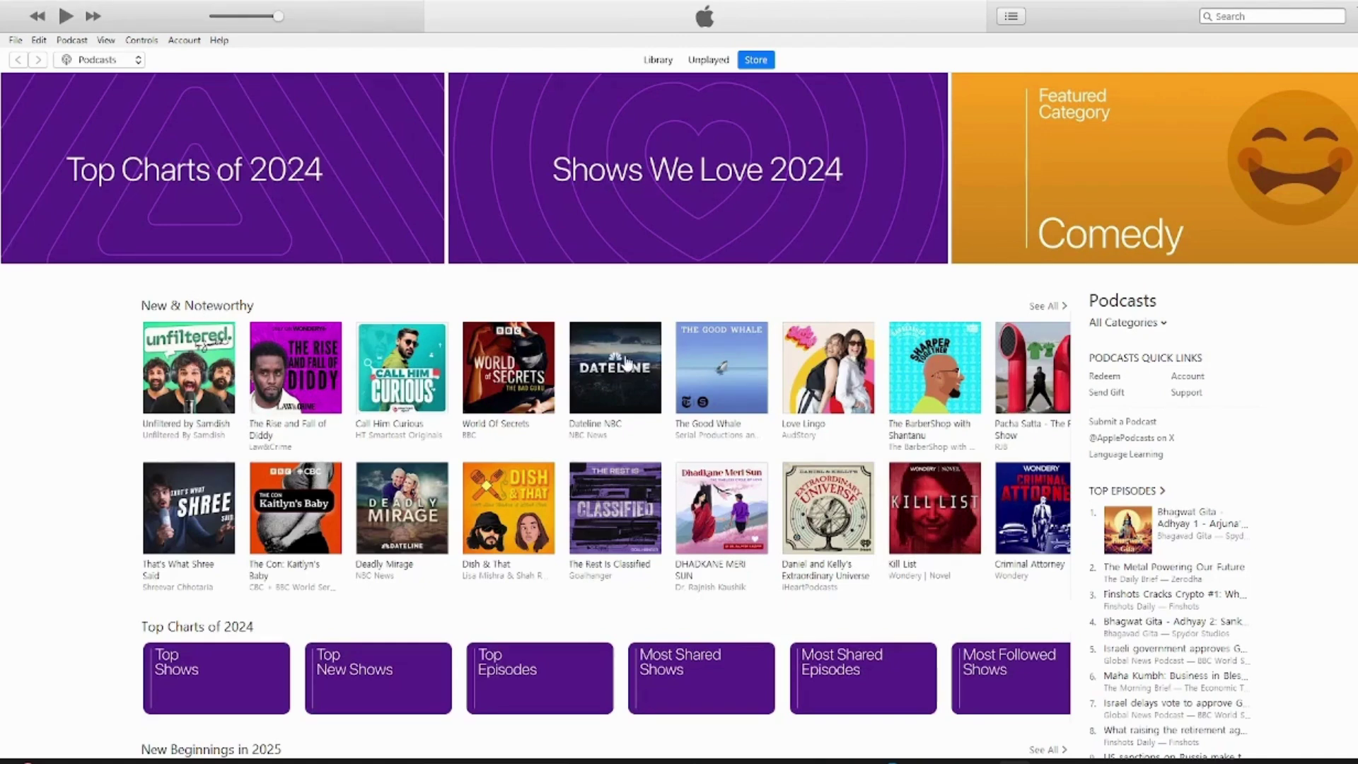
# - Choose Account > View My Account, then cancel the sign-in dialog
pyautogui.click(184, 40)
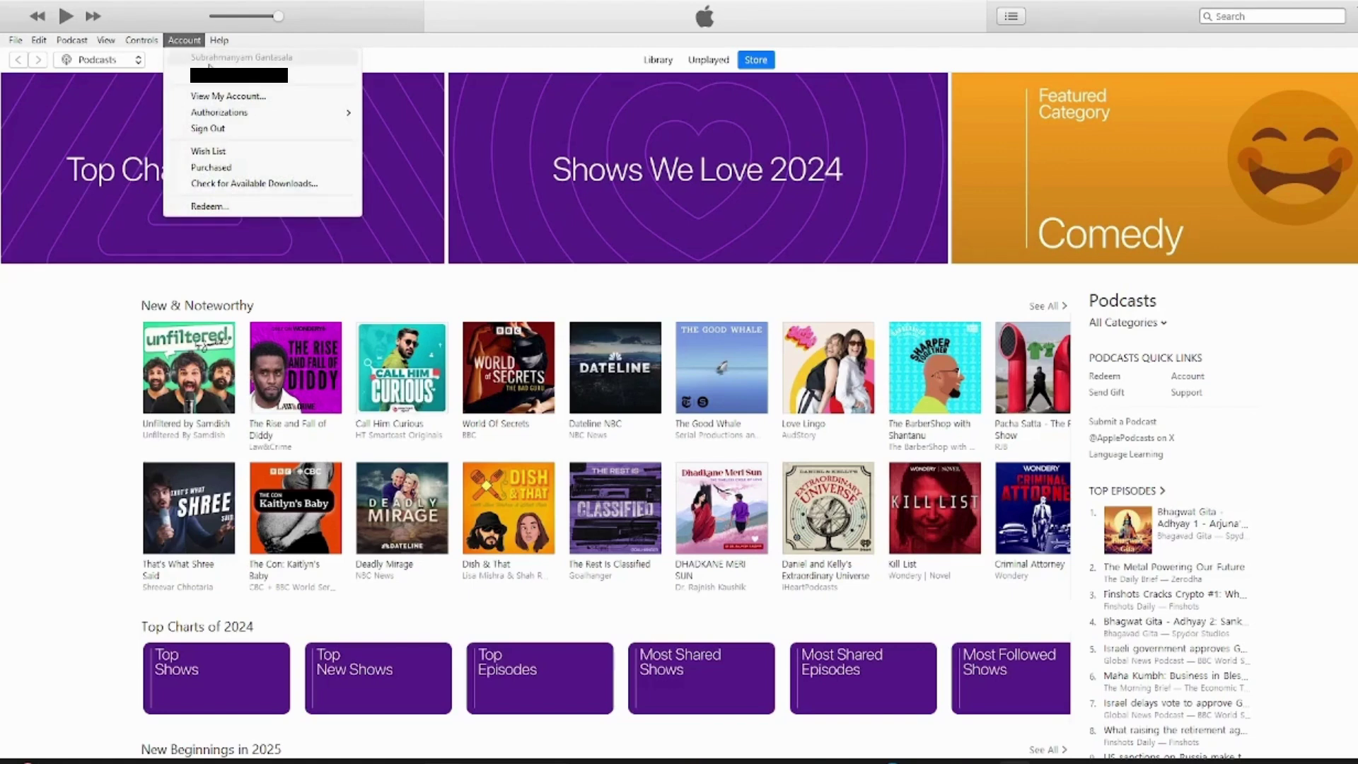
pyautogui.click(227, 96)
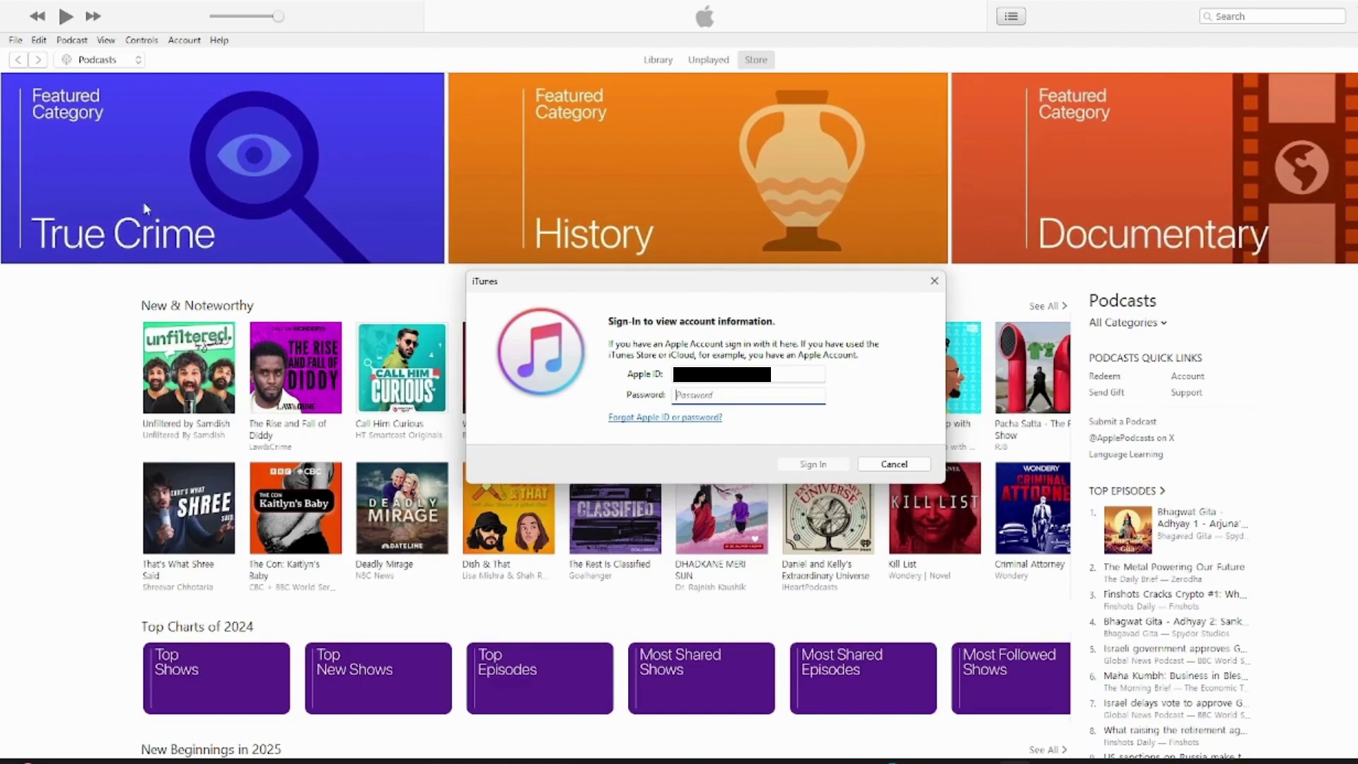
pyautogui.click(658, 62)
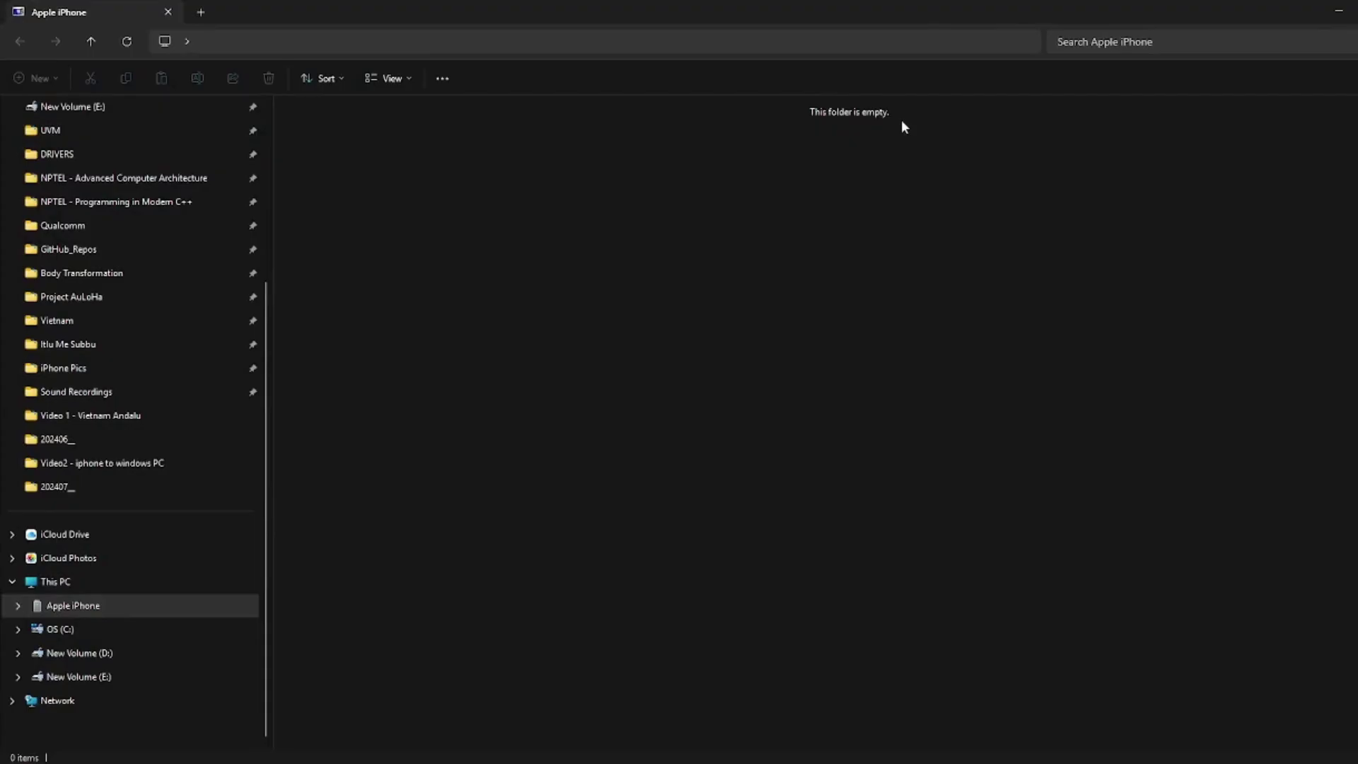
# - Bring iTunes forward and switch the Podcasts view to the Store page
pyautogui.click(1025, 682)
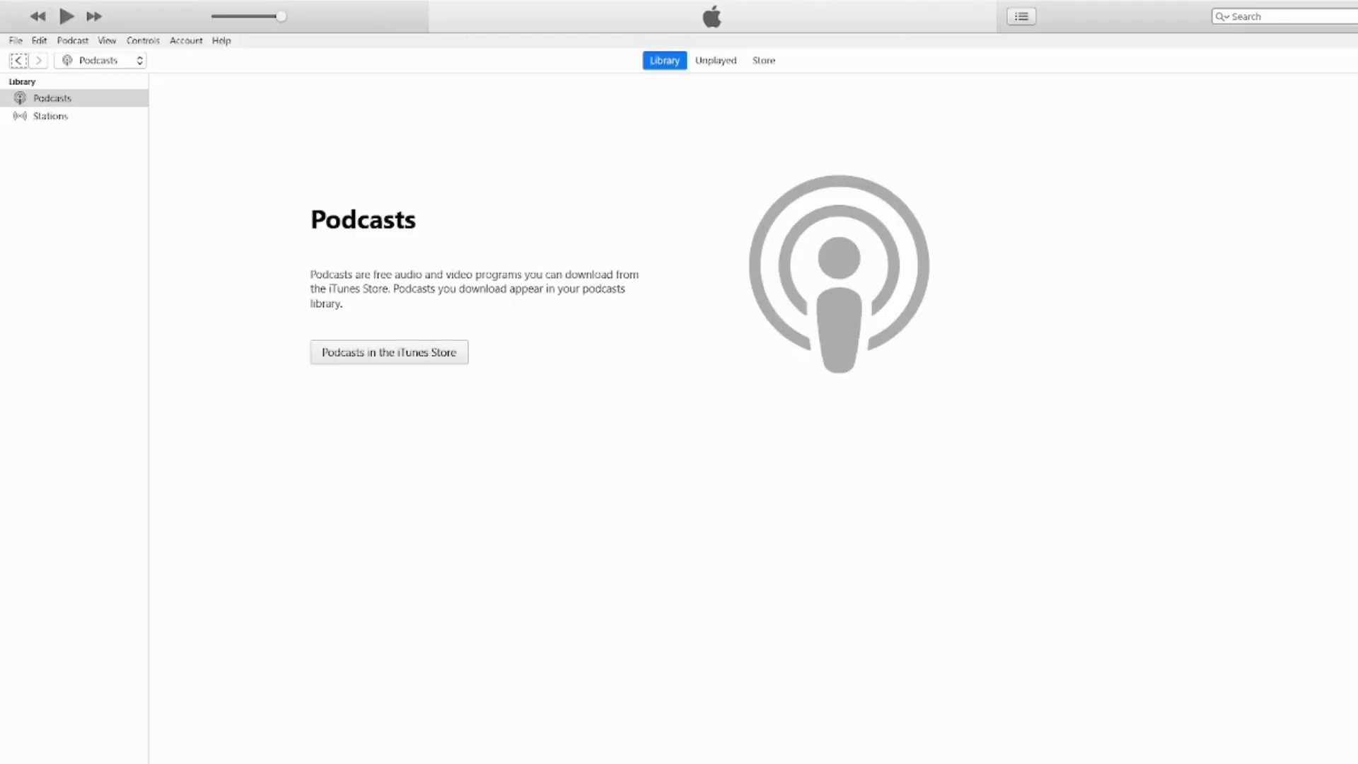
pyautogui.click(16, 41)
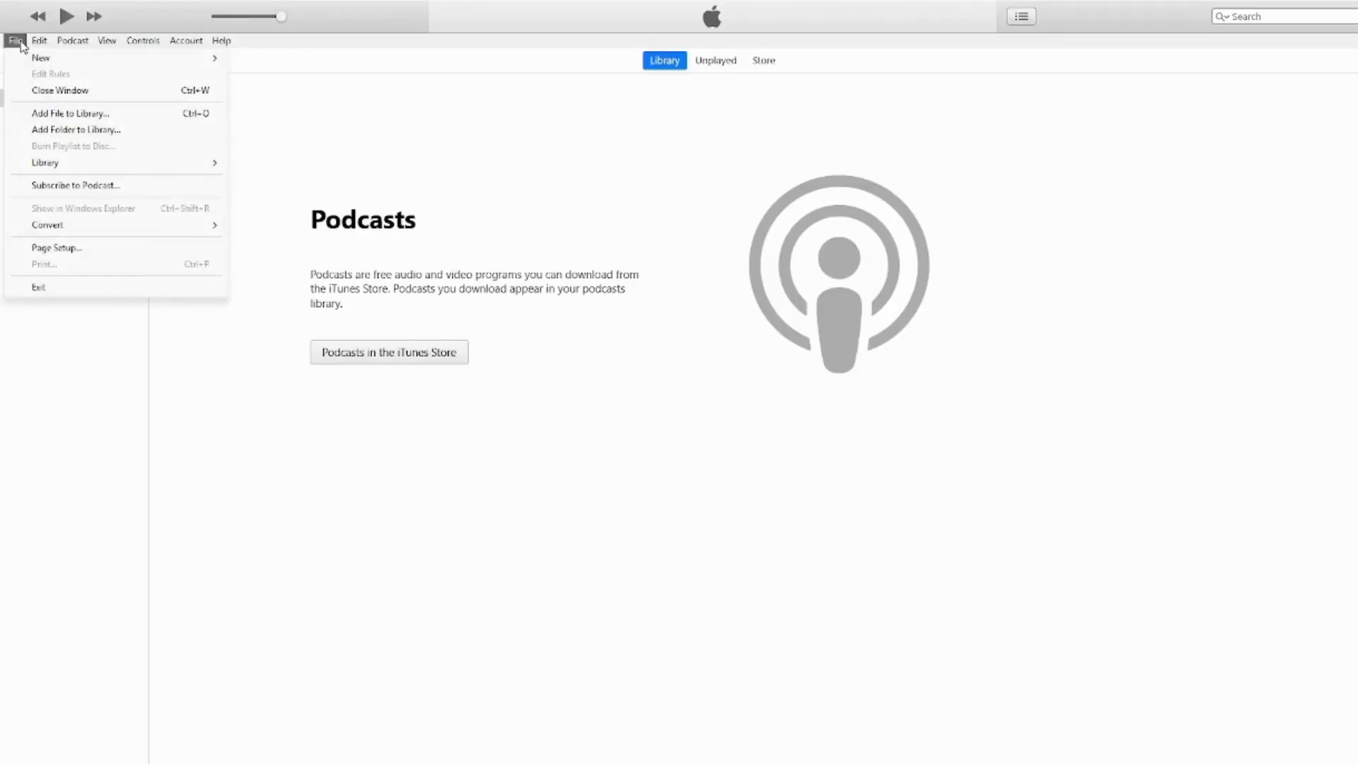
pyautogui.click(171, 67)
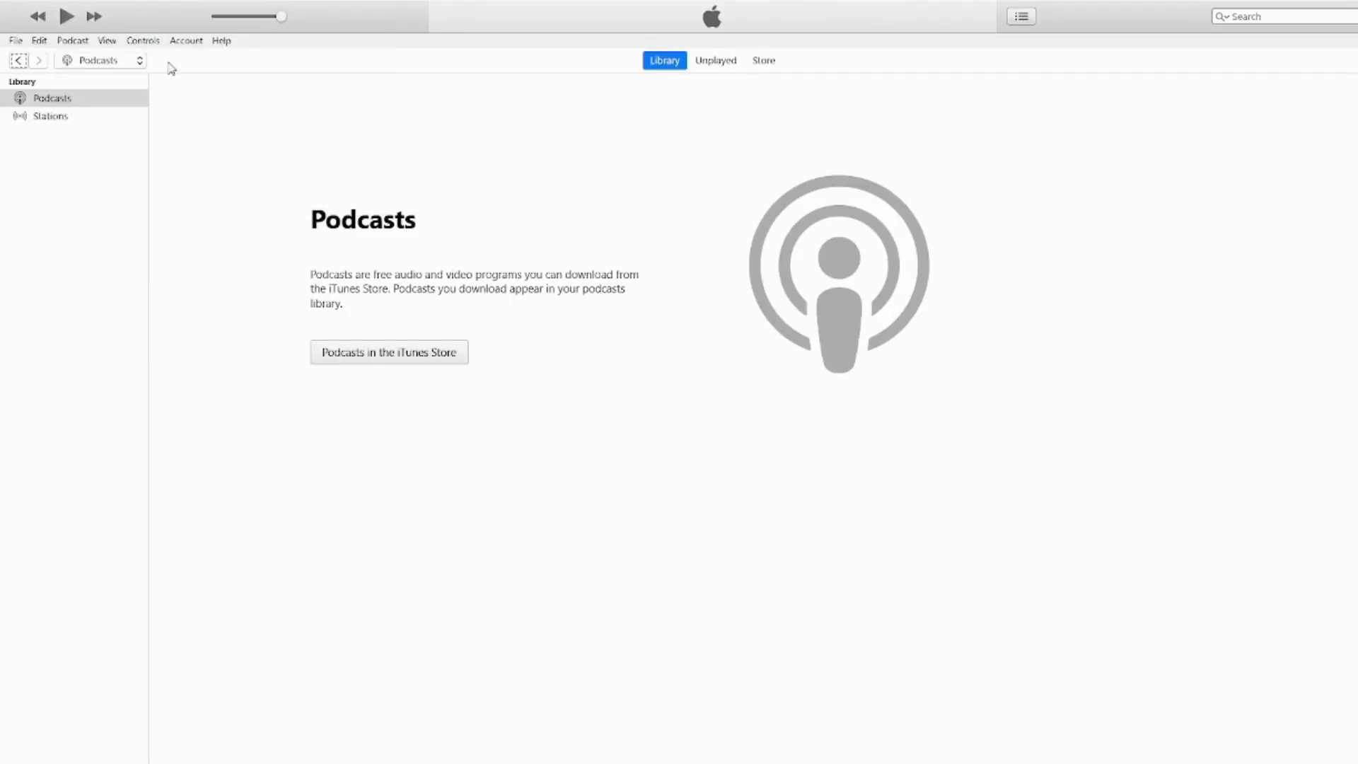
pyautogui.click(19, 61)
pyautogui.click(19, 61)
pyautogui.click(19, 61)
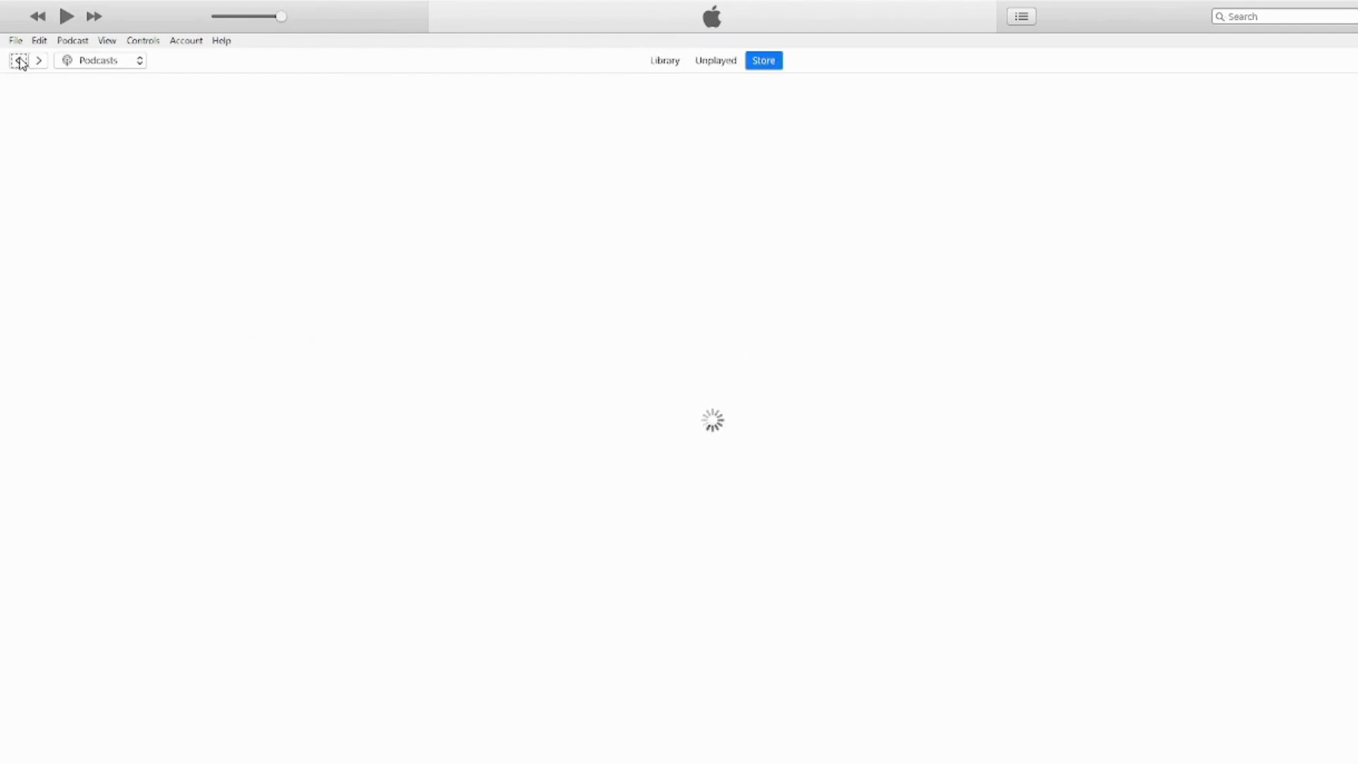
pyautogui.click(19, 61)
pyautogui.click(19, 62)
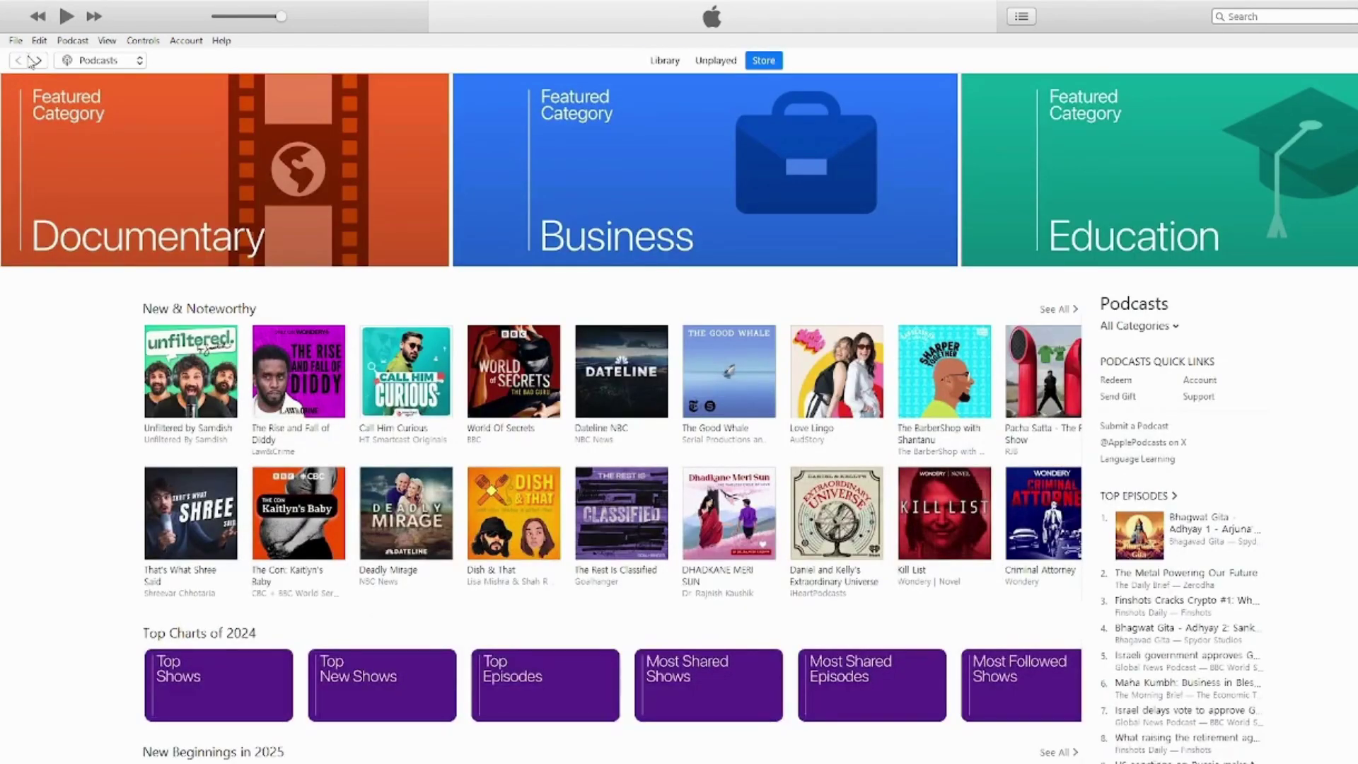
# - Look through the View, media-type, Help and Controls menus without changing anything
pyautogui.click(107, 41)
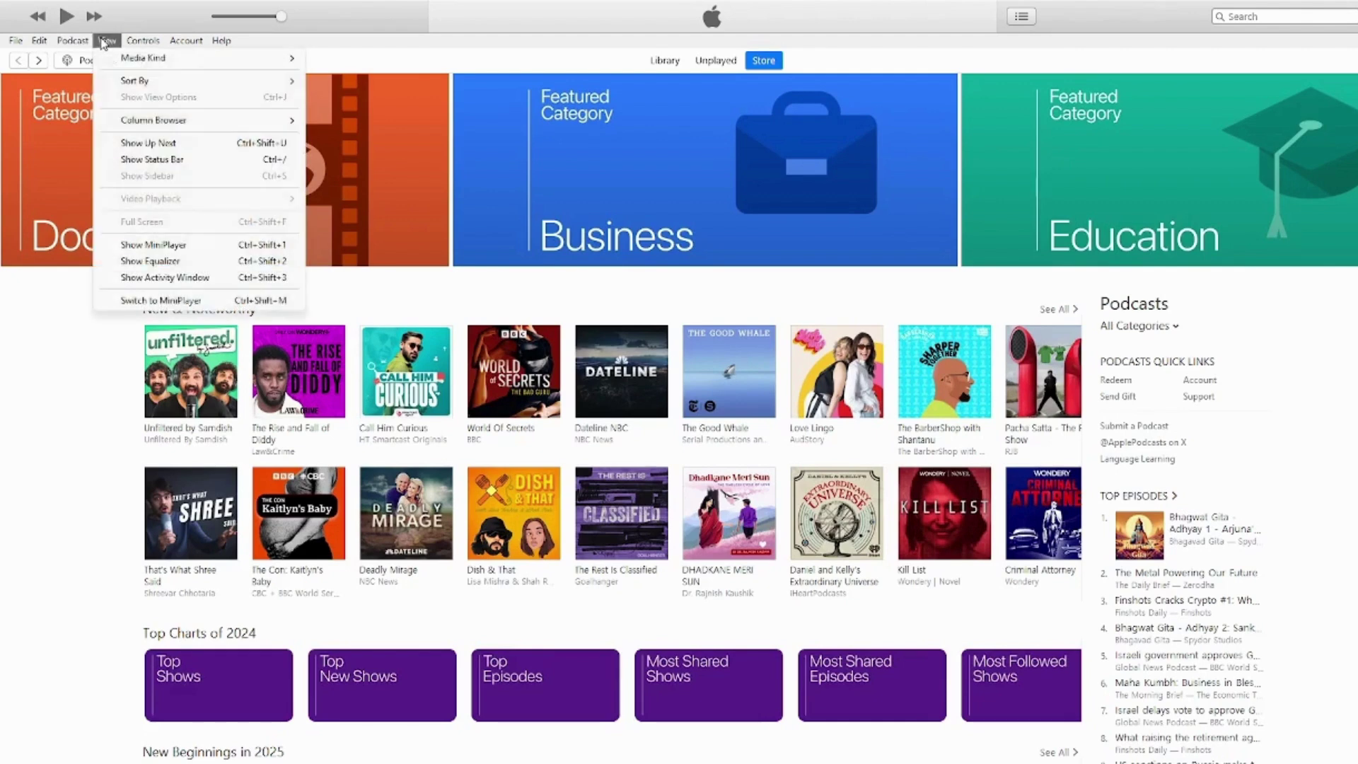
pyautogui.click(106, 41)
pyautogui.click(104, 62)
pyautogui.click(104, 61)
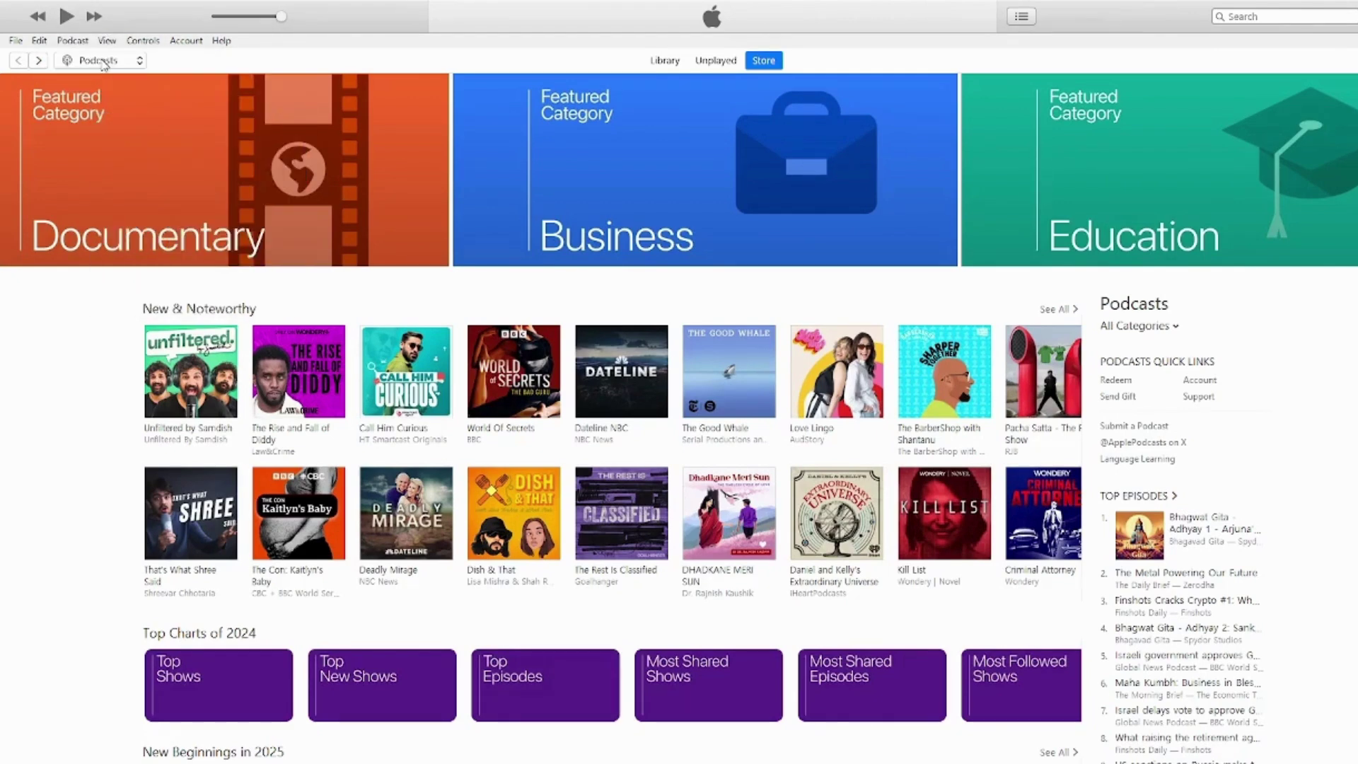
pyautogui.click(99, 61)
pyautogui.click(102, 61)
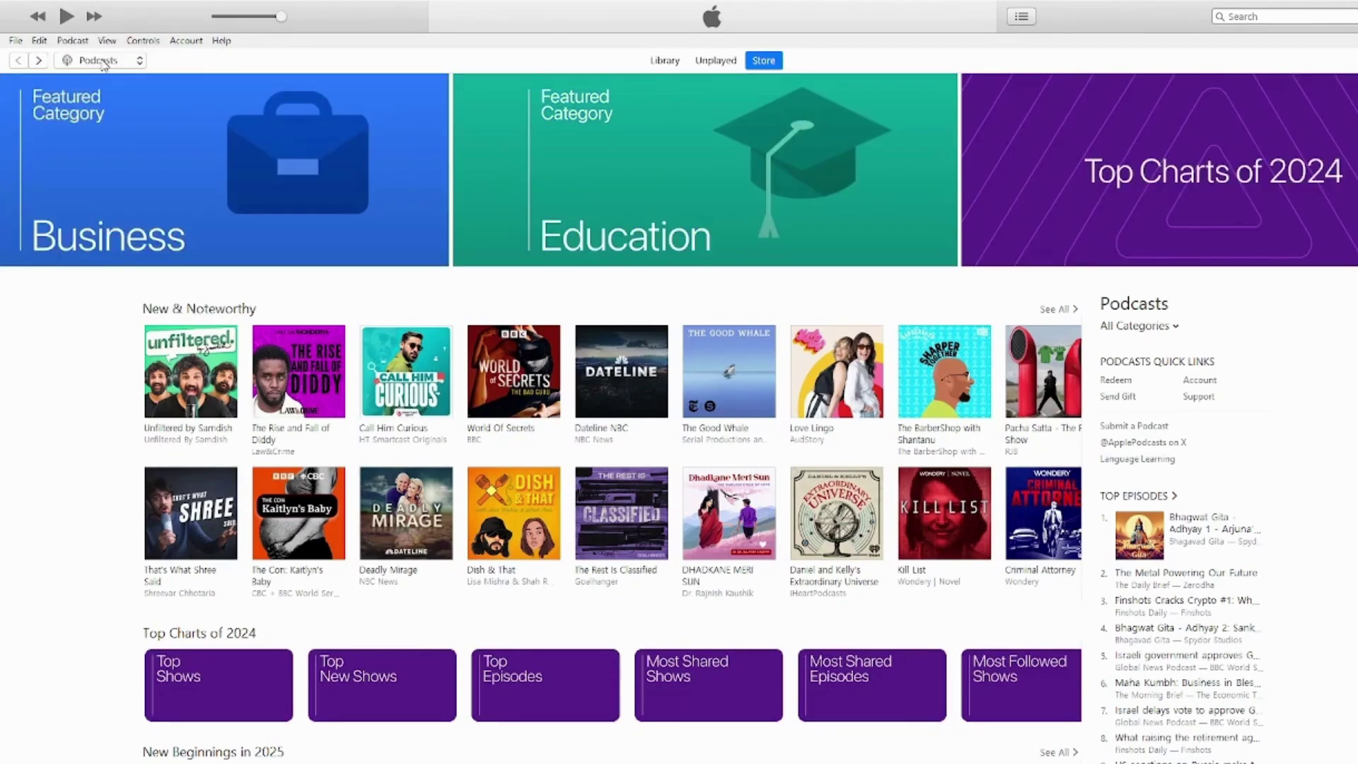
pyautogui.click(221, 41)
pyautogui.click(222, 41)
pyautogui.click(144, 41)
pyautogui.click(144, 41)
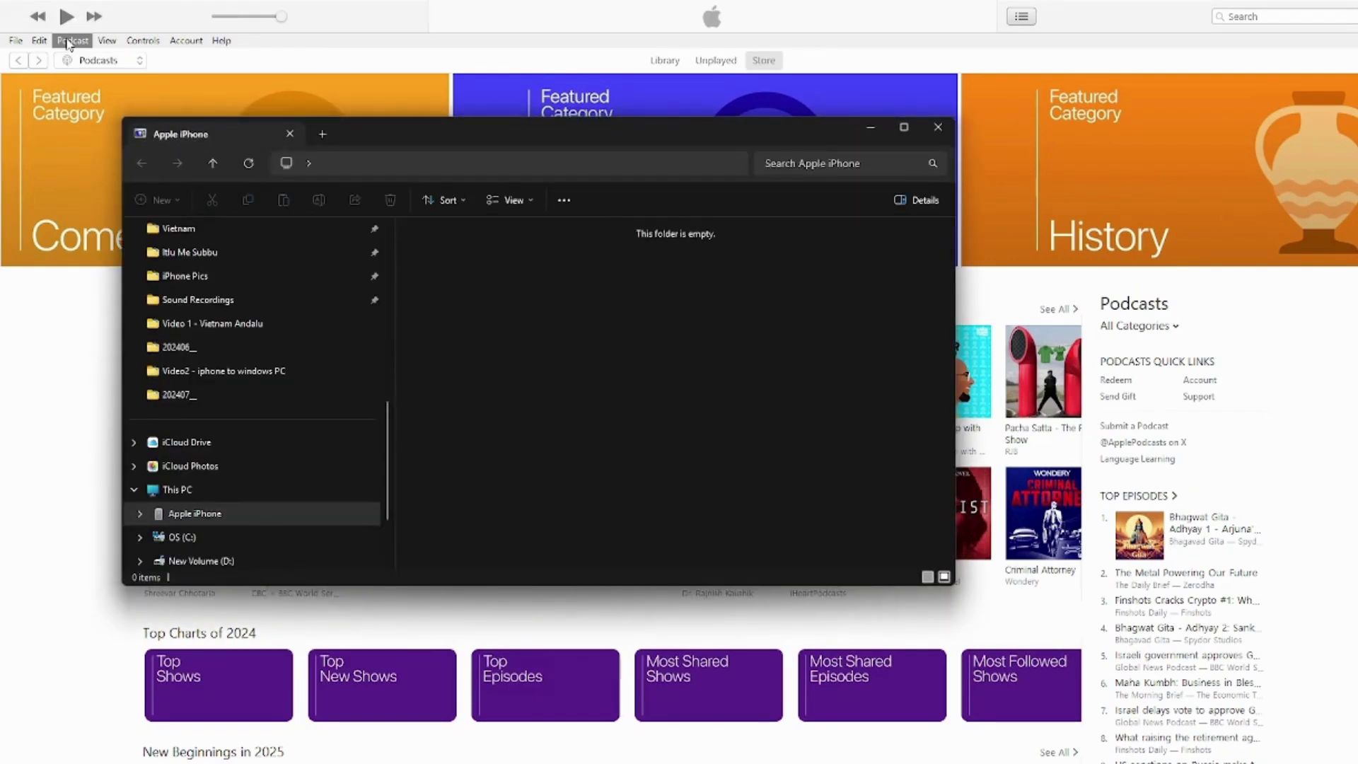
# - Minimize the empty iPhone folder window and briefly check iTunes' File menu
pyautogui.click(872, 130)
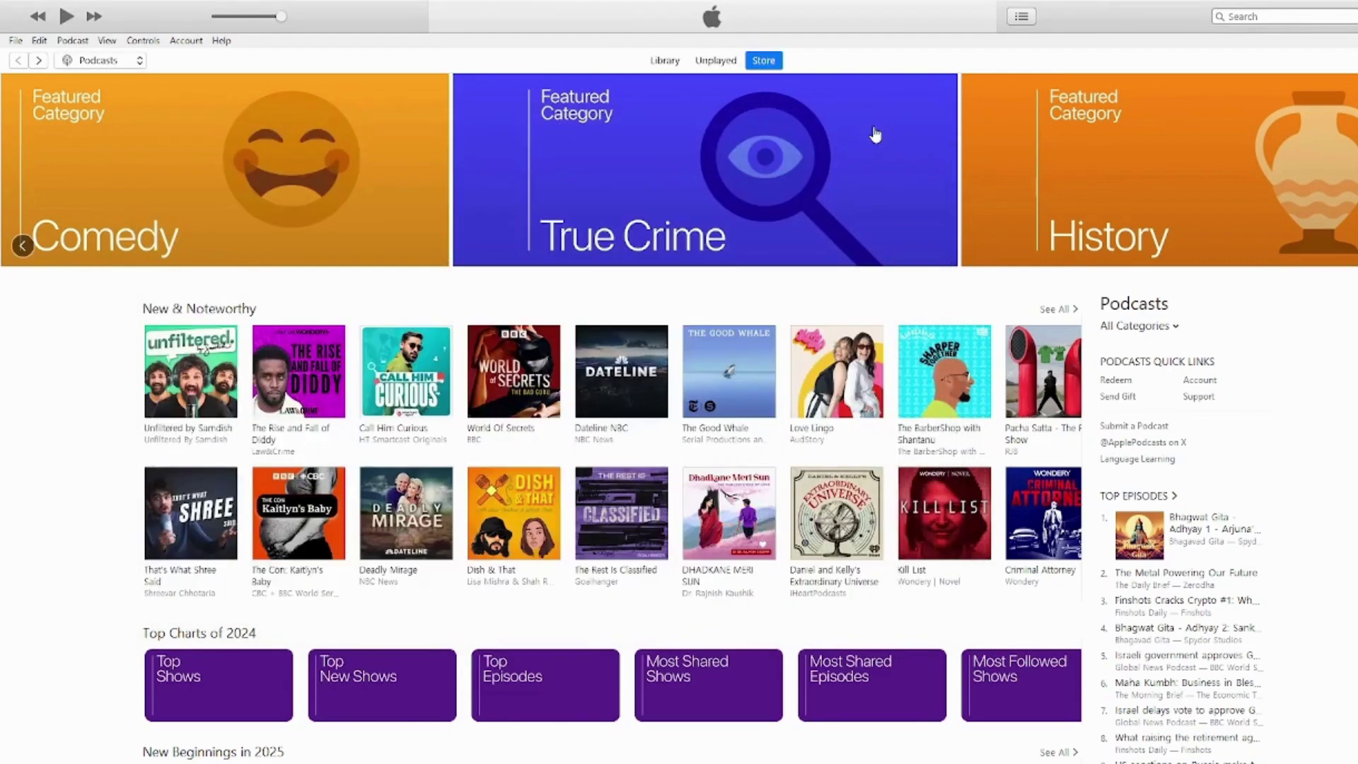
pyautogui.click(15, 41)
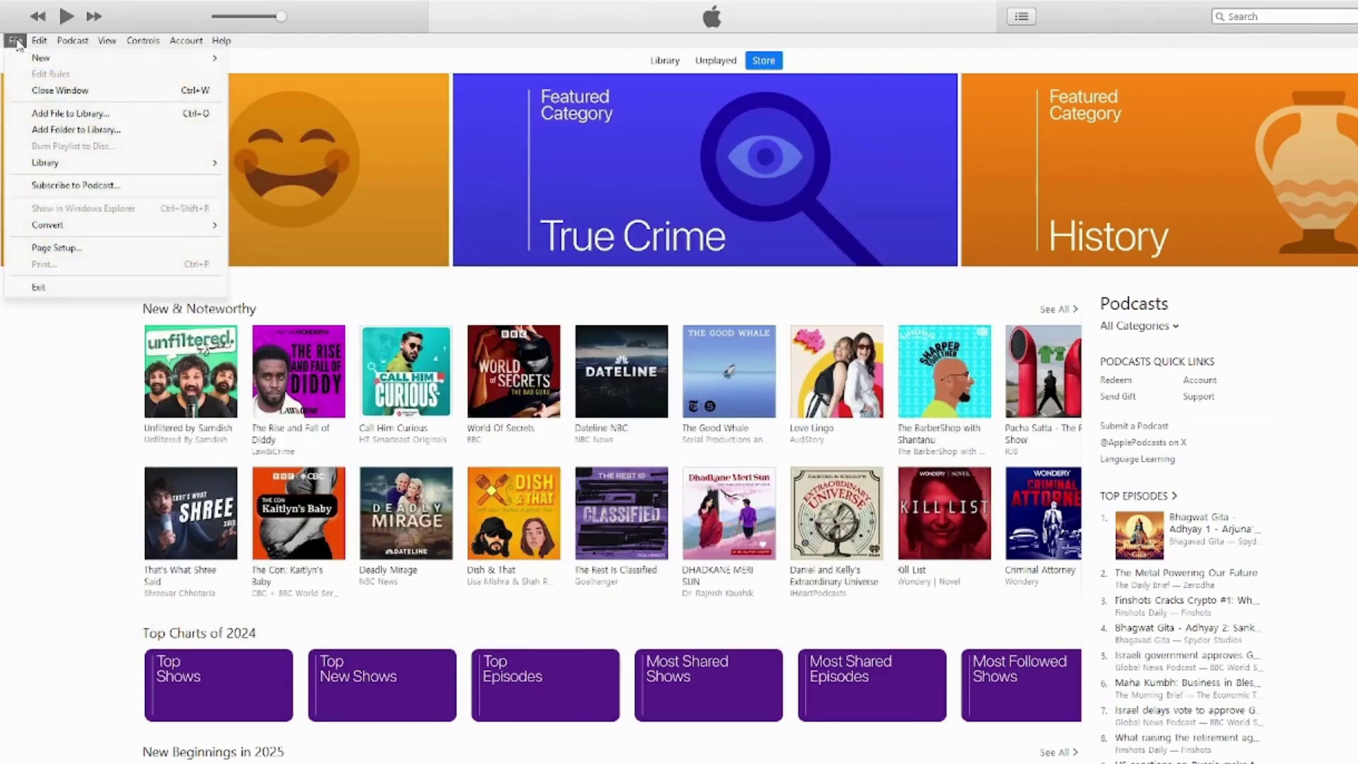
pyautogui.click(16, 41)
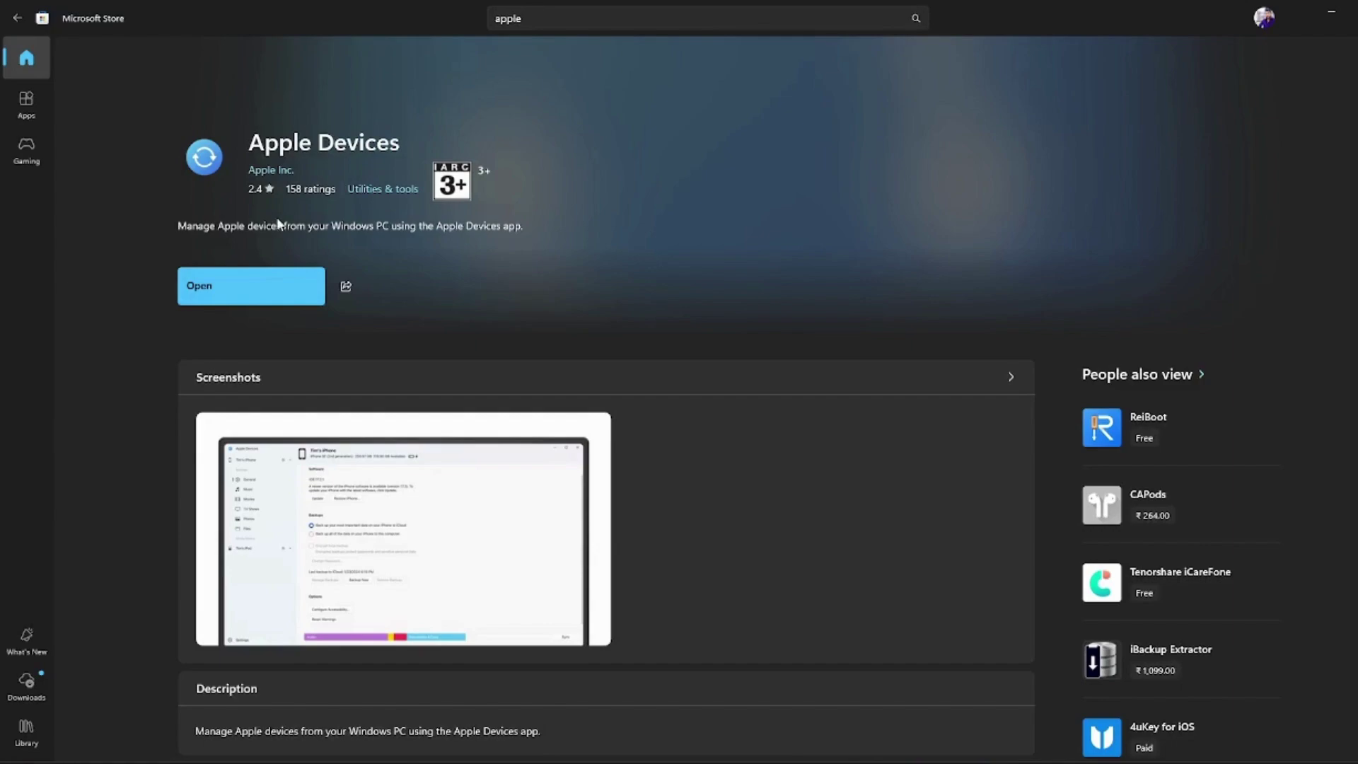
# - Launch Apple Devices from Microsoft Store and minimize the iPhone folder window covering it
pyautogui.click(274, 279)
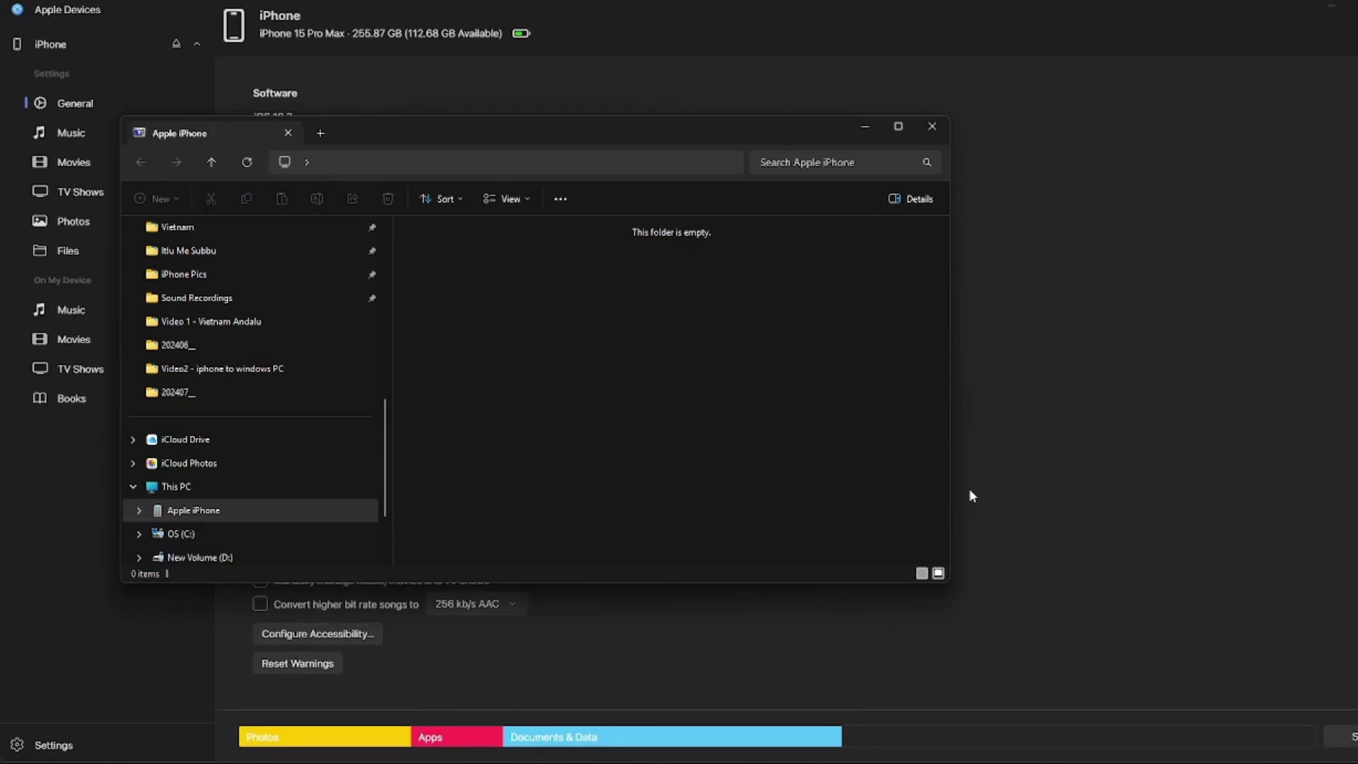
pyautogui.click(866, 129)
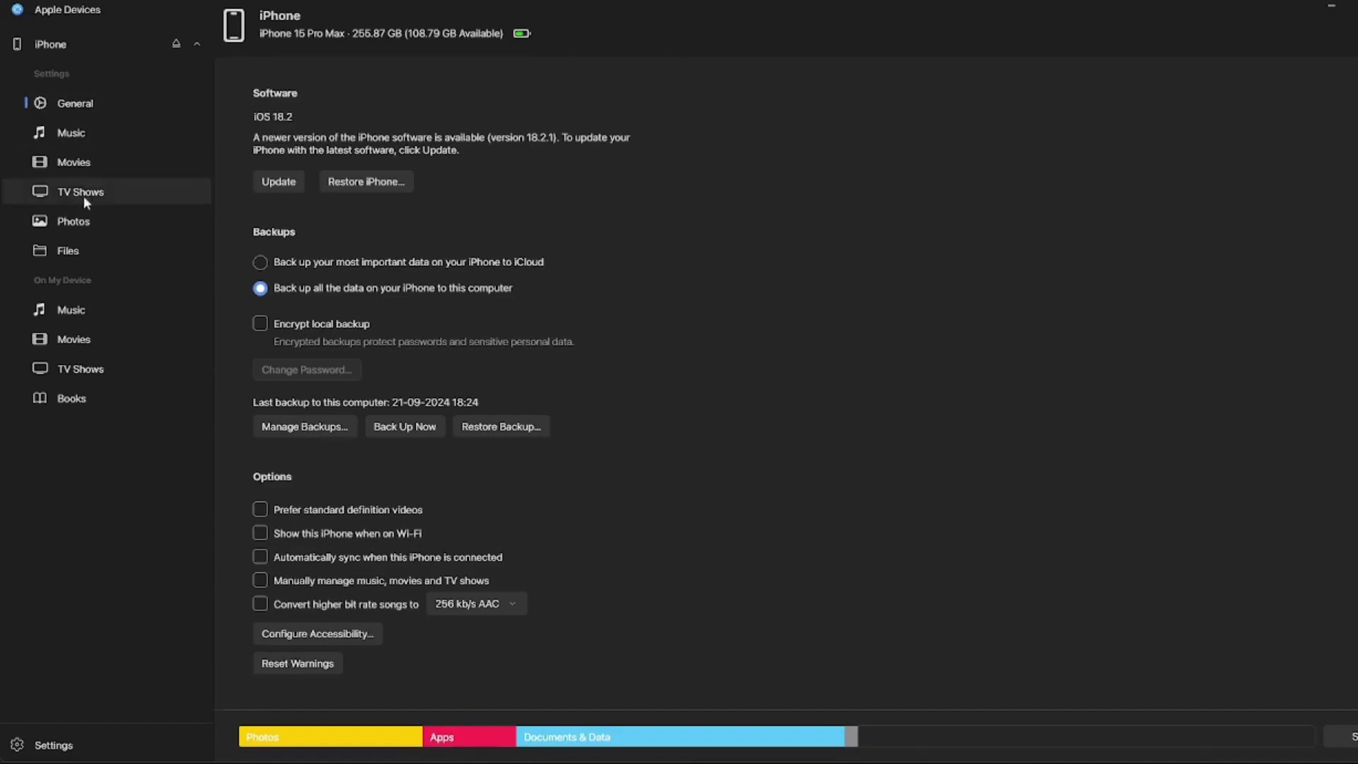
# - Show the iPhone's Files section with its file-sharing apps, from Acrobat to VLC
pyautogui.click(87, 249)
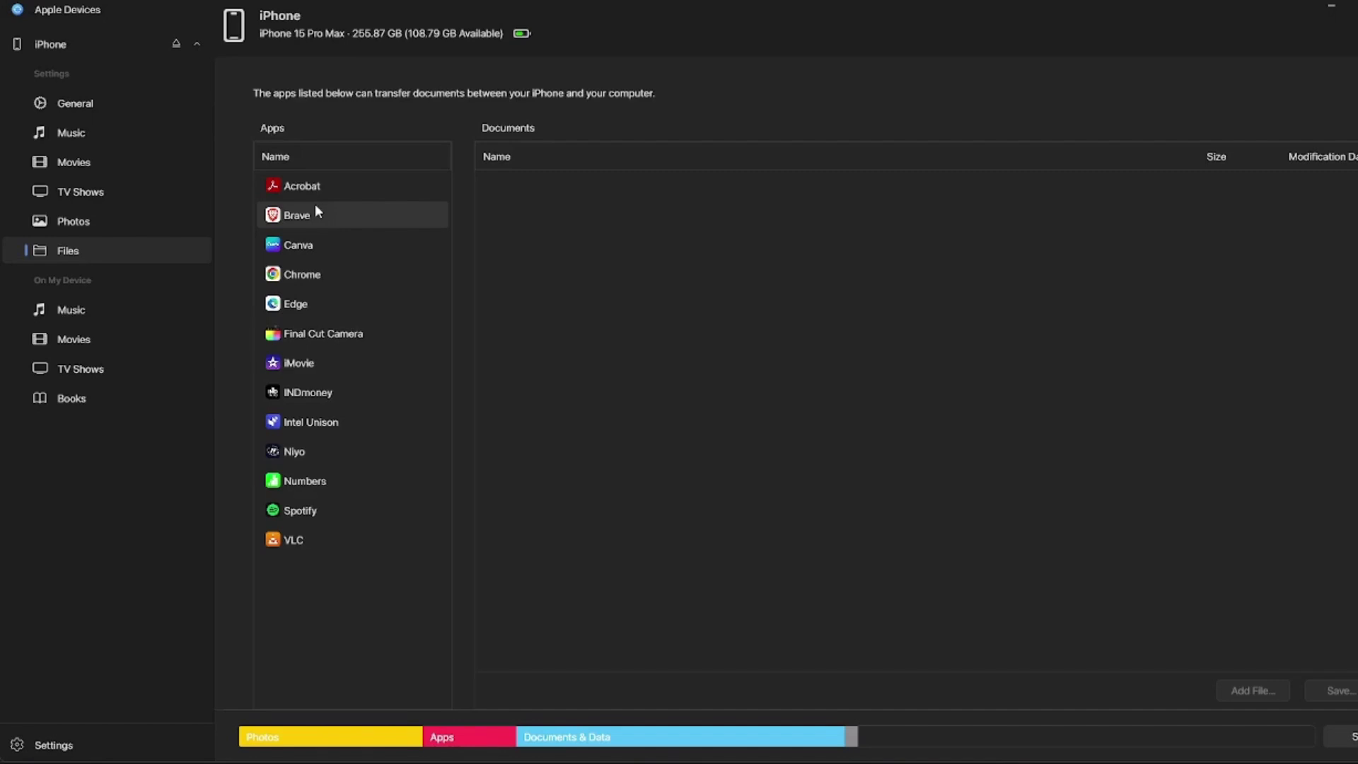
# - Select Chrome in the iPhone's Apps list to view its shared documents
pyautogui.click(313, 274)
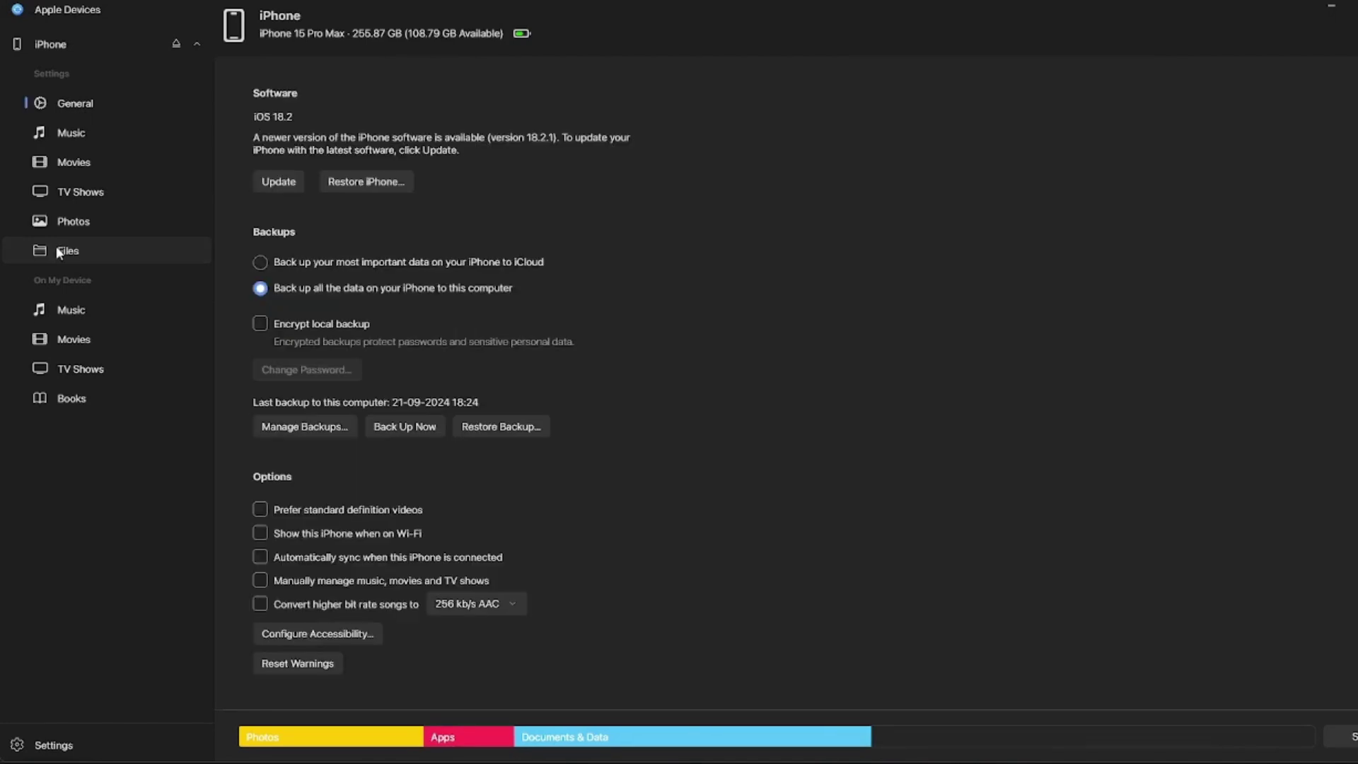
# - From the iPhone's Files, save Chrome's 03012025_CH_66.pdf into the PC's Desktop folder
pyautogui.click(58, 249)
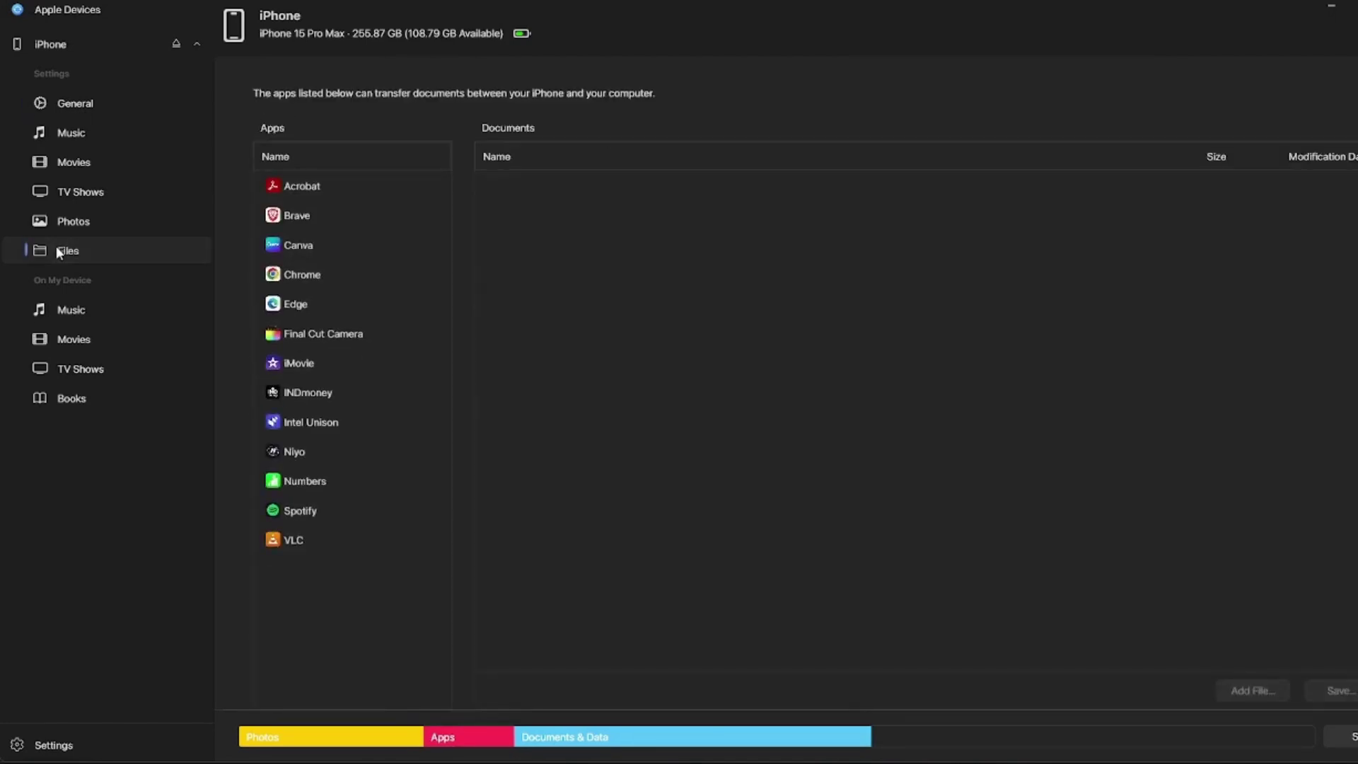
pyautogui.click(319, 274)
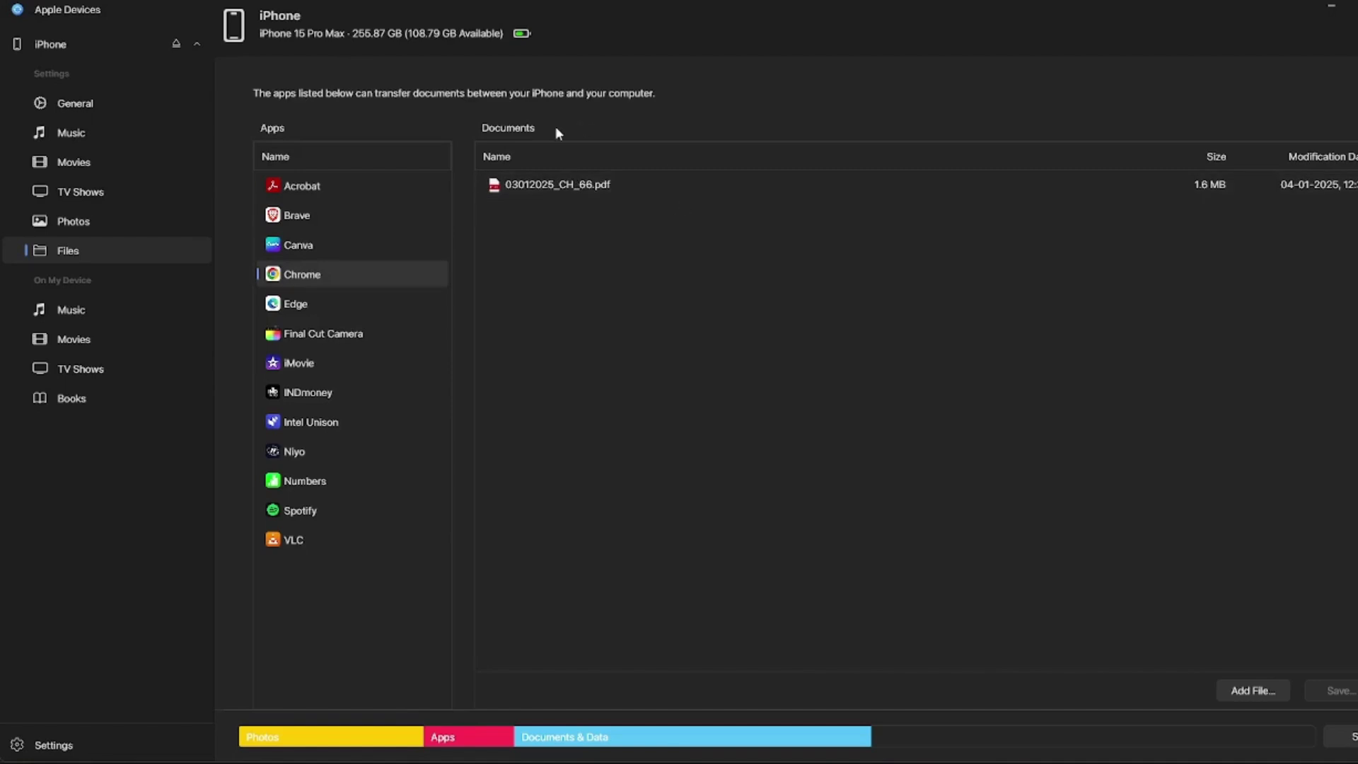
pyautogui.click(579, 186)
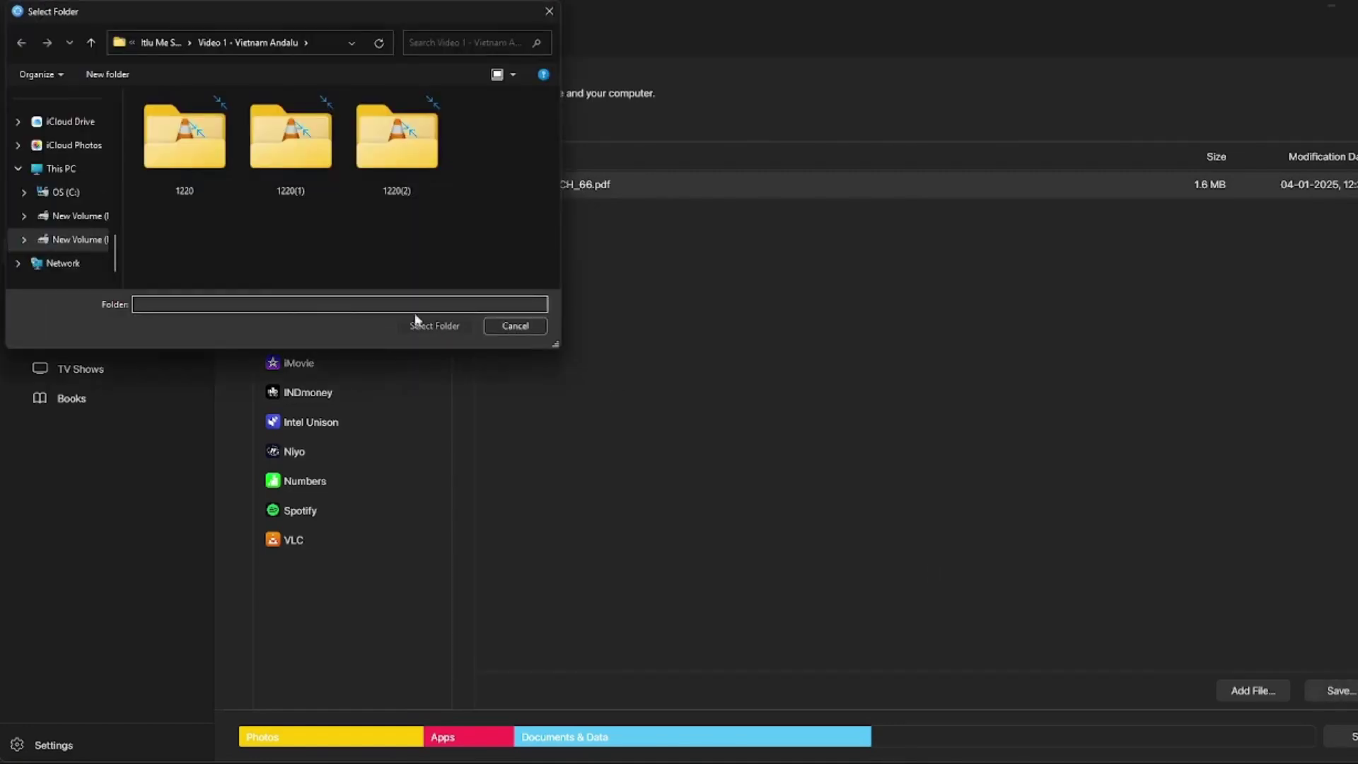
pyautogui.scroll(8, 64, 263)
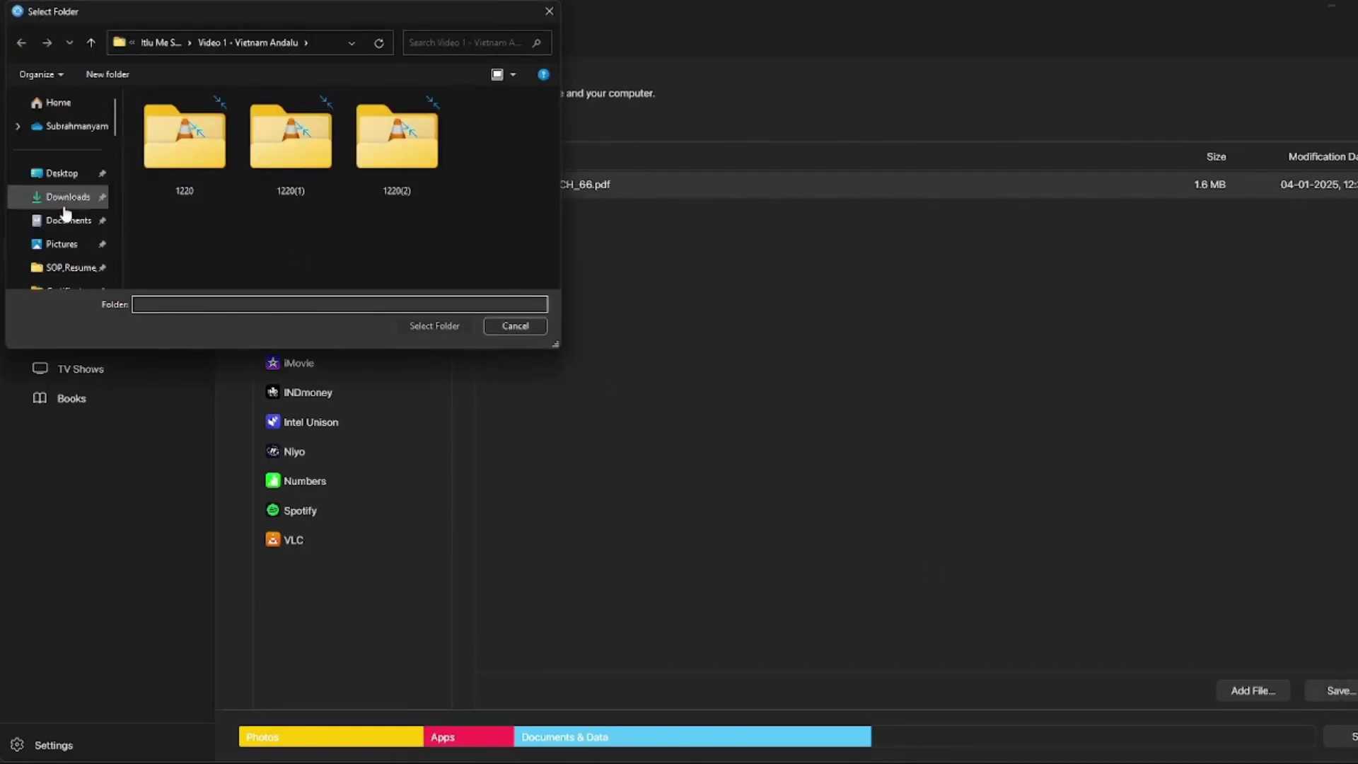
pyautogui.click(61, 172)
pyautogui.click(430, 329)
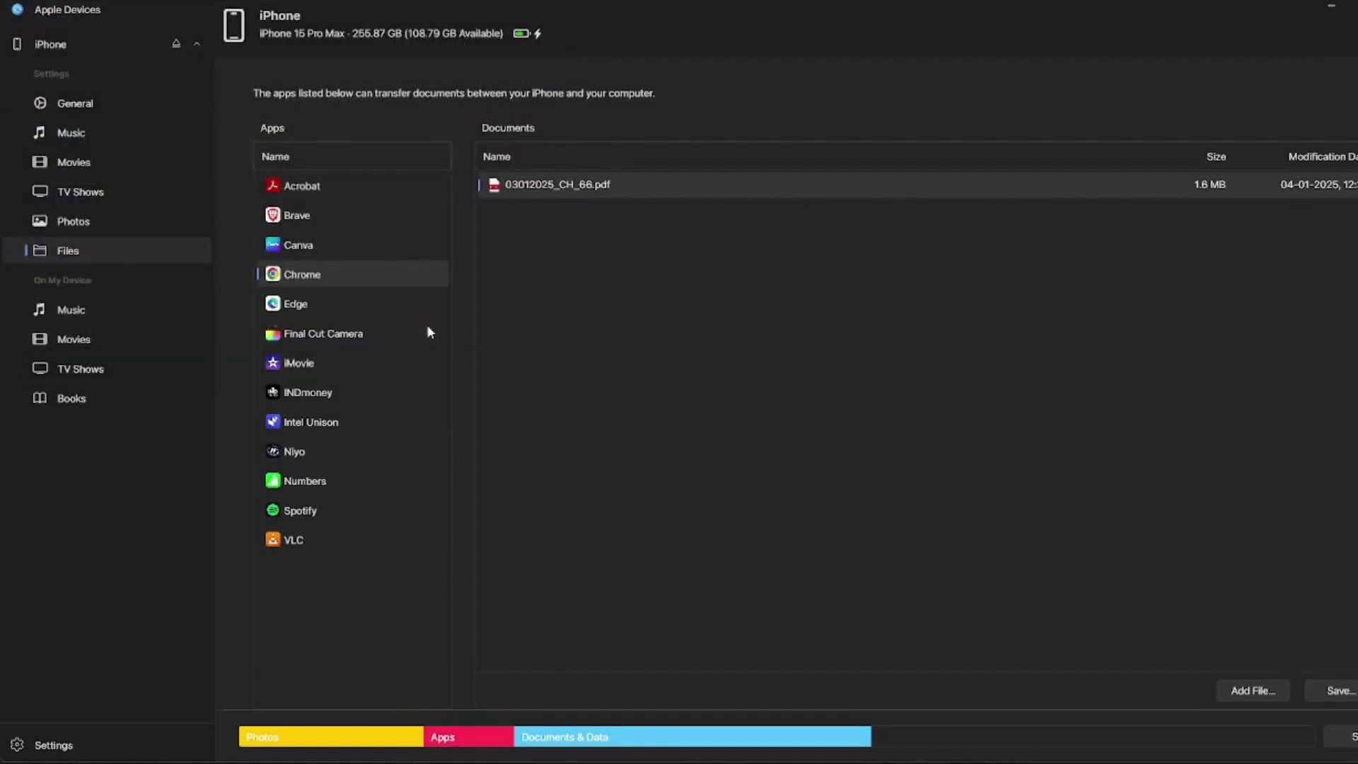